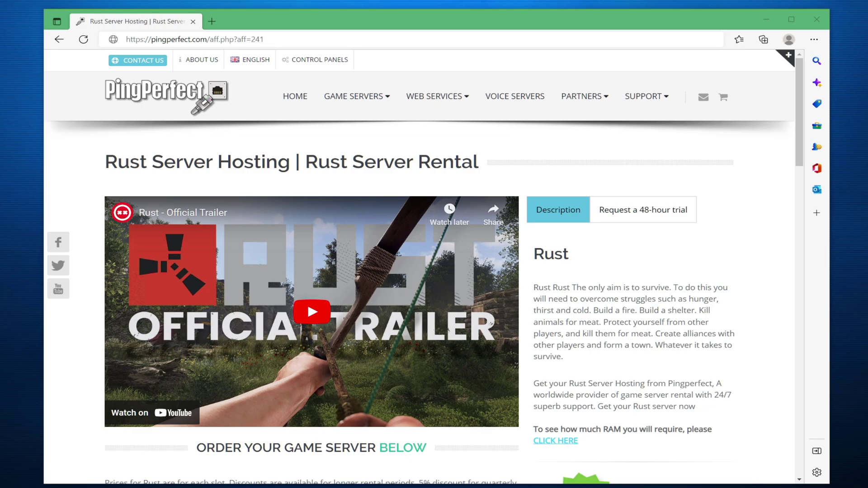
# Load the pingperfect.com homepage and scroll down to the Popular Games grid
pyautogui.click(371, 42)
pyautogui.press('Return')
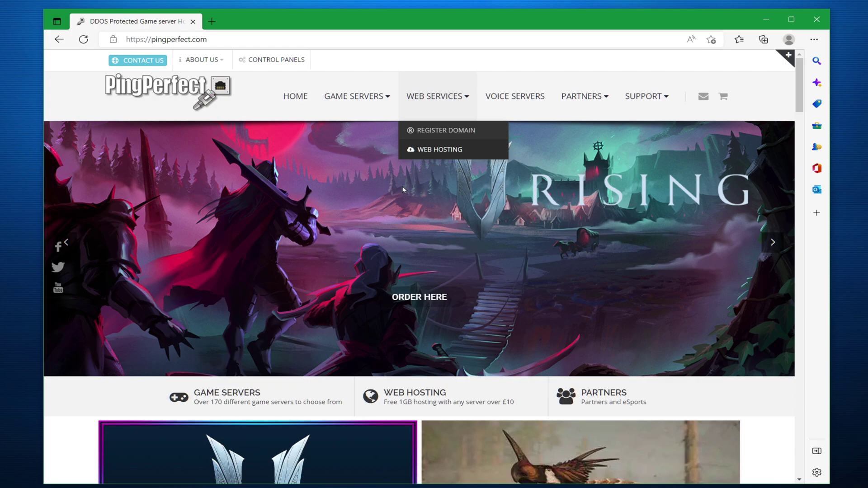
pyautogui.scroll(-5, 386, 274)
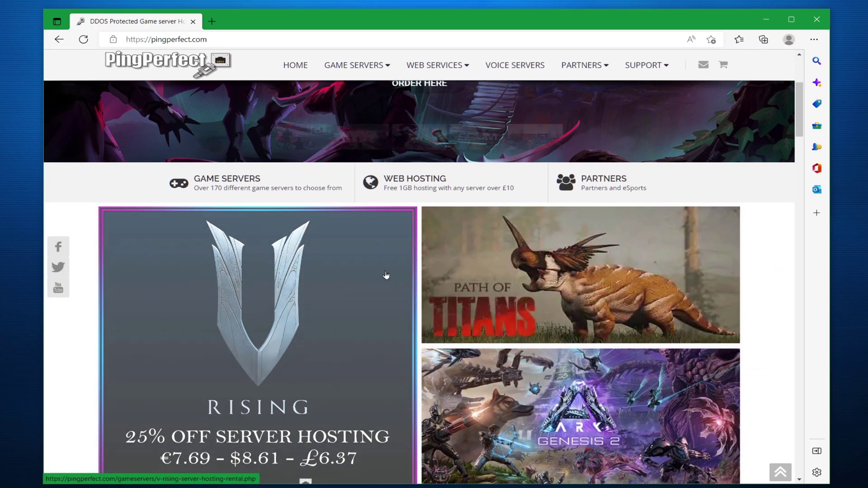
pyautogui.scroll(-10, 386, 275)
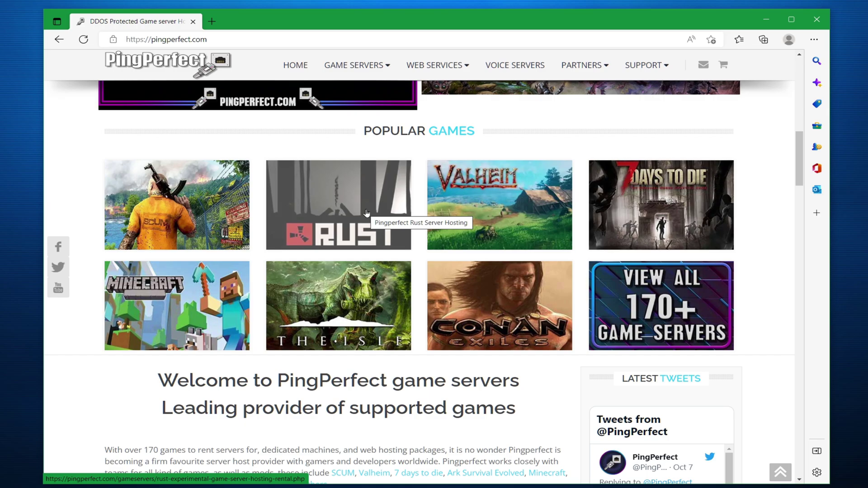
pyautogui.click(367, 213)
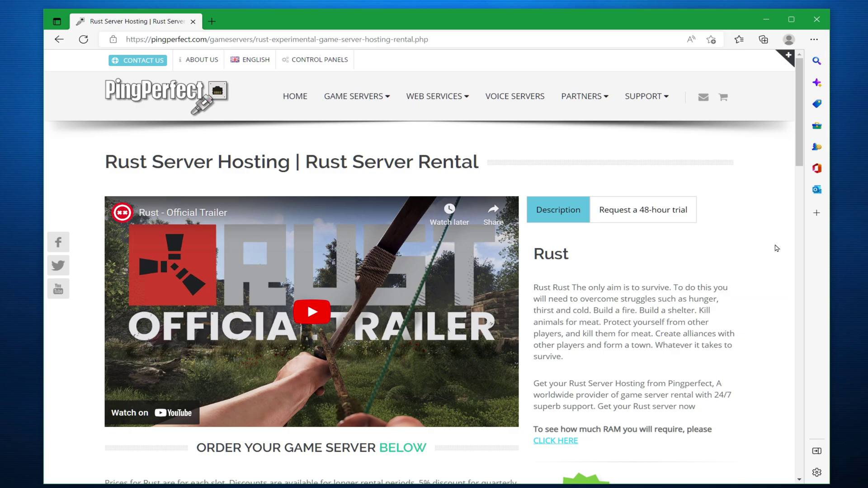
pyautogui.scroll(-5, 776, 248)
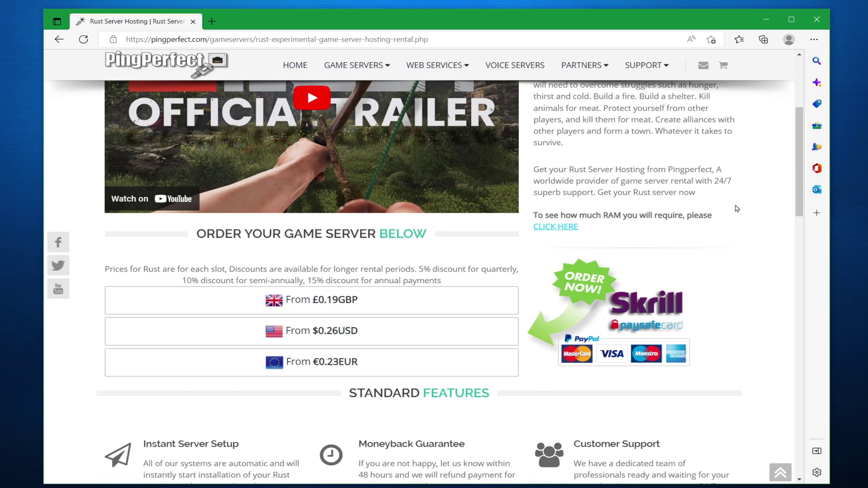
pyautogui.scroll(-4, 732, 192)
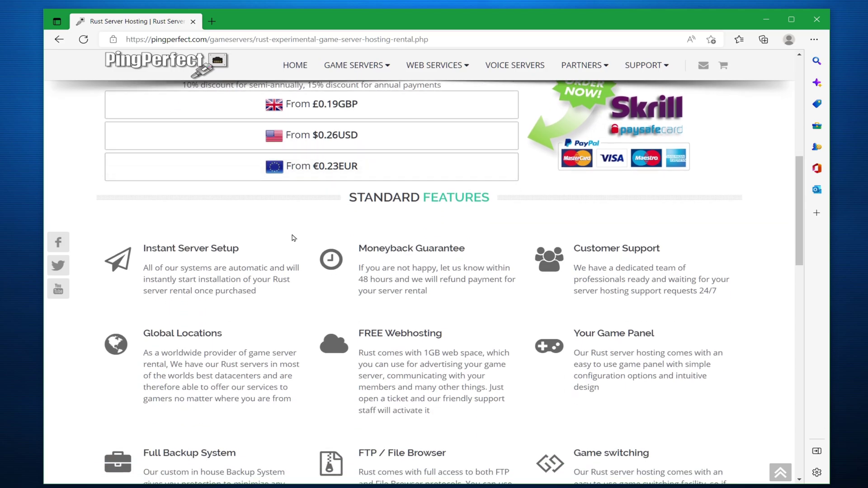
pyautogui.scroll(-1, 278, 218)
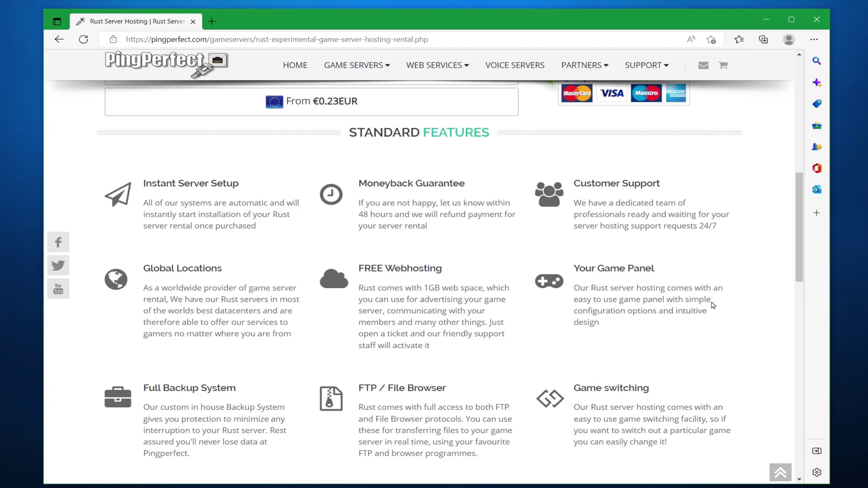
pyautogui.scroll(-1, 712, 303)
pyautogui.scroll(-3, 670, 340)
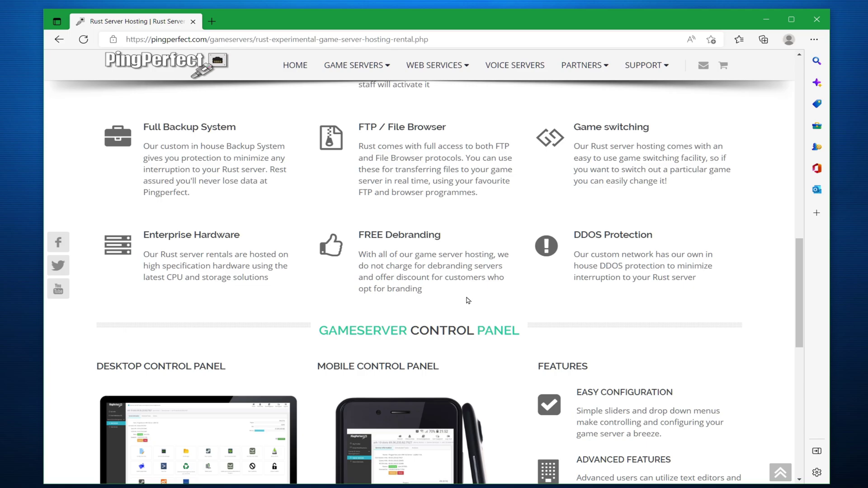
pyautogui.scroll(-1, 524, 236)
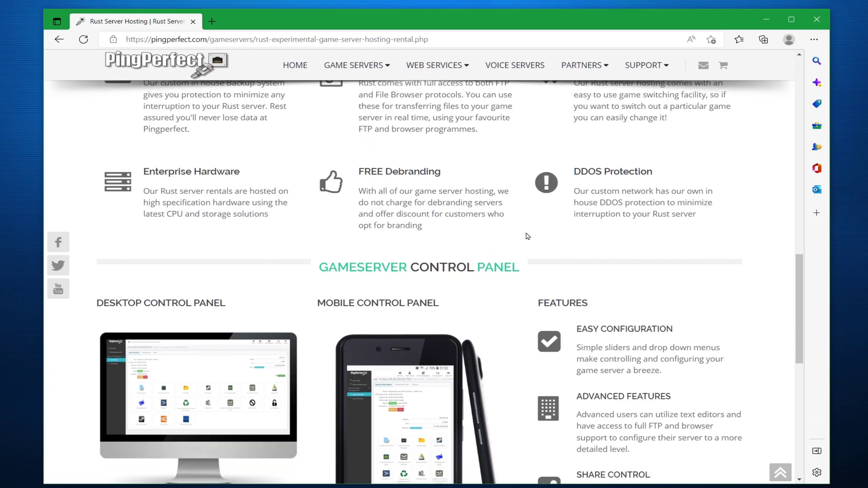
pyautogui.scroll(-2, 527, 236)
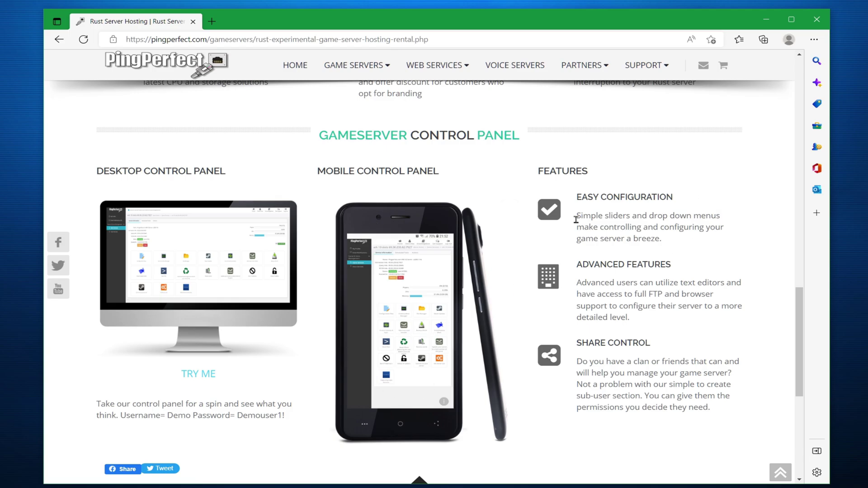
pyautogui.scroll(6, 669, 278)
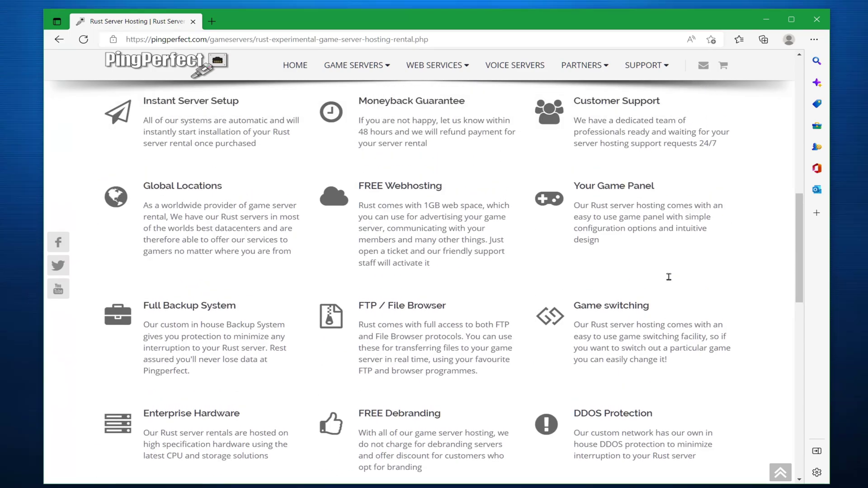
pyautogui.scroll(4, 669, 277)
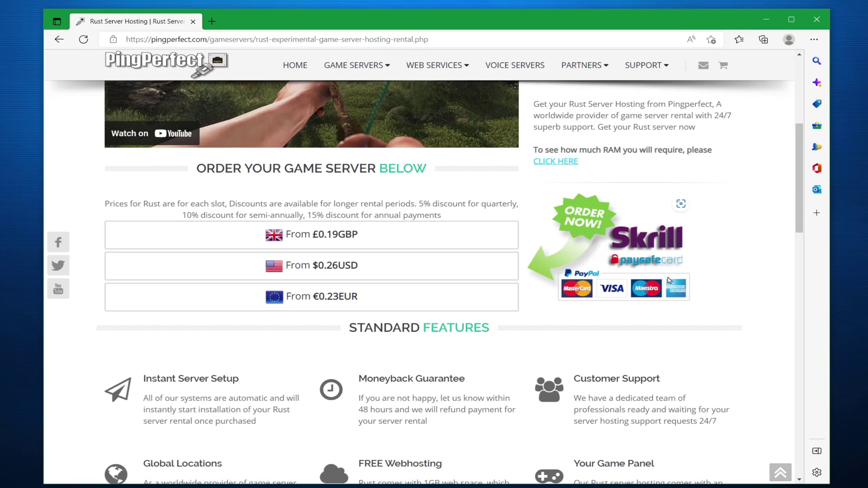
# Start a USD-priced Rust server order and choose Quarterly billing, totalling $34.47USD
pyautogui.click(347, 273)
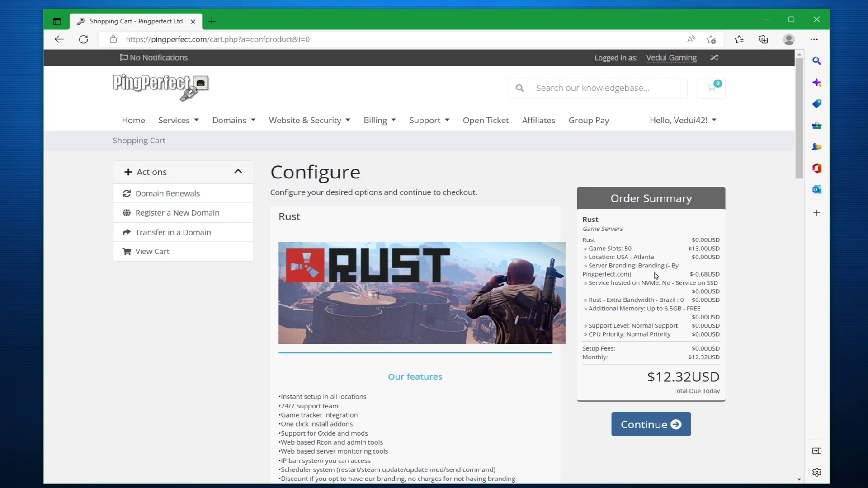
pyautogui.scroll(-4, 656, 275)
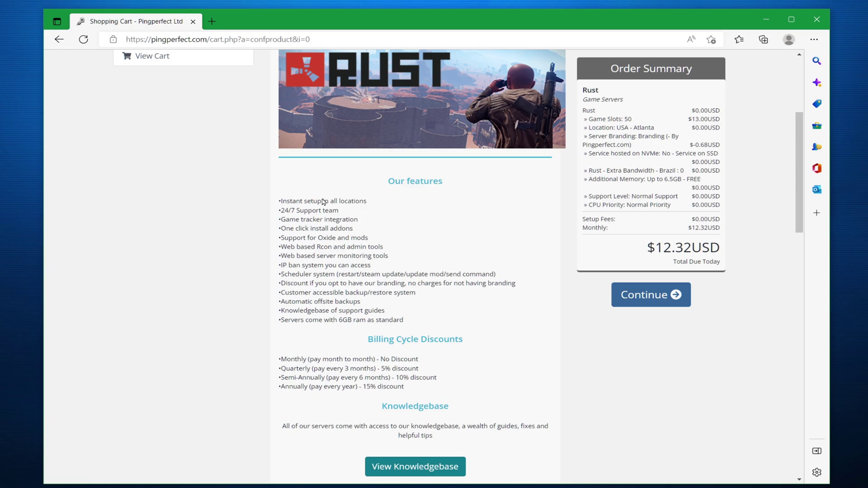
pyautogui.scroll(-3, 462, 271)
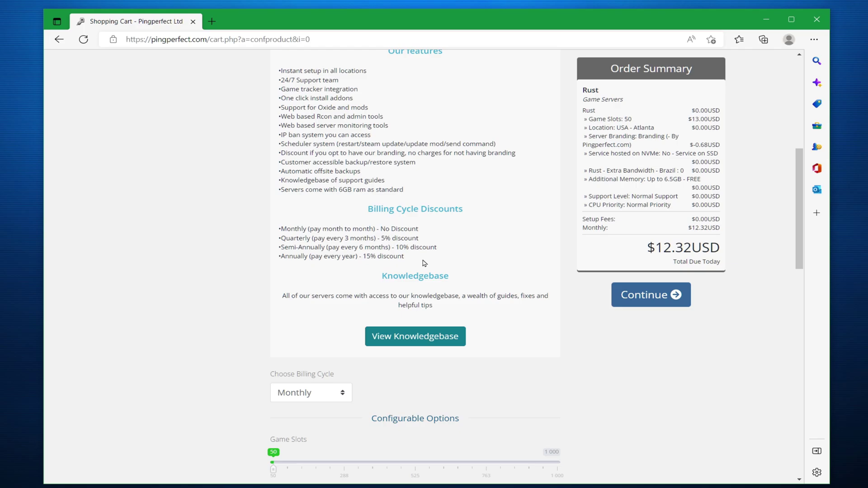
pyautogui.scroll(-1, 424, 263)
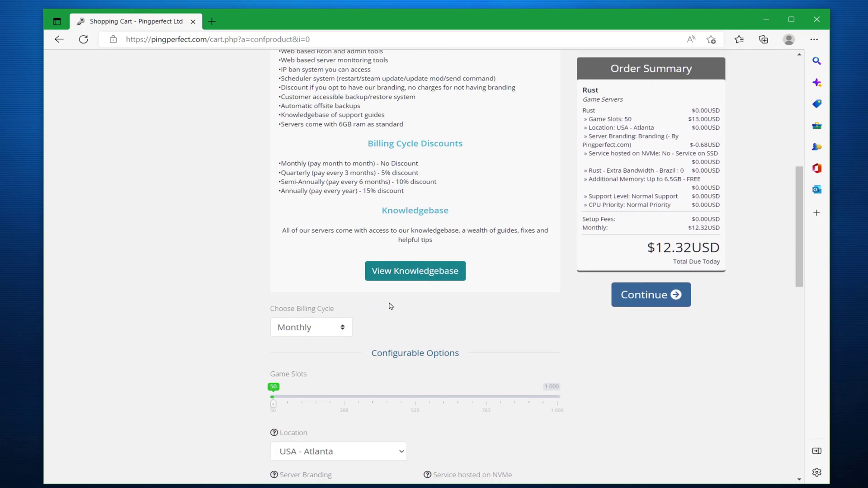
pyautogui.click(346, 320)
pyautogui.click(297, 356)
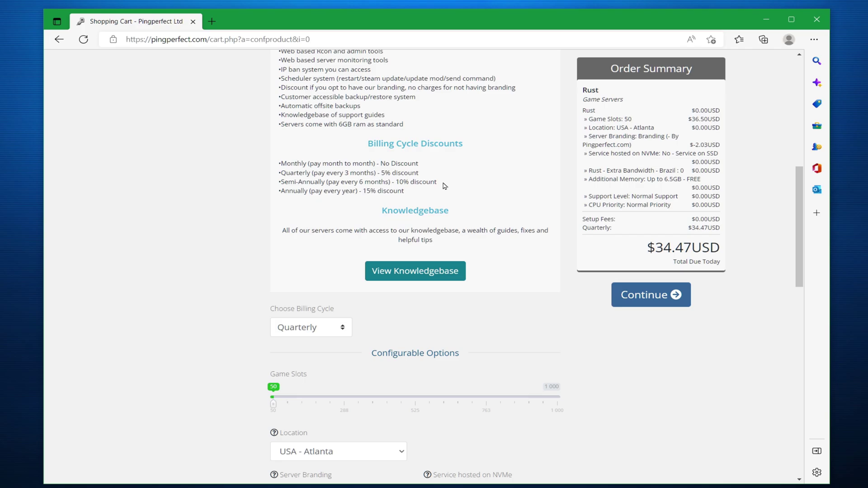
pyautogui.scroll(-6, 444, 186)
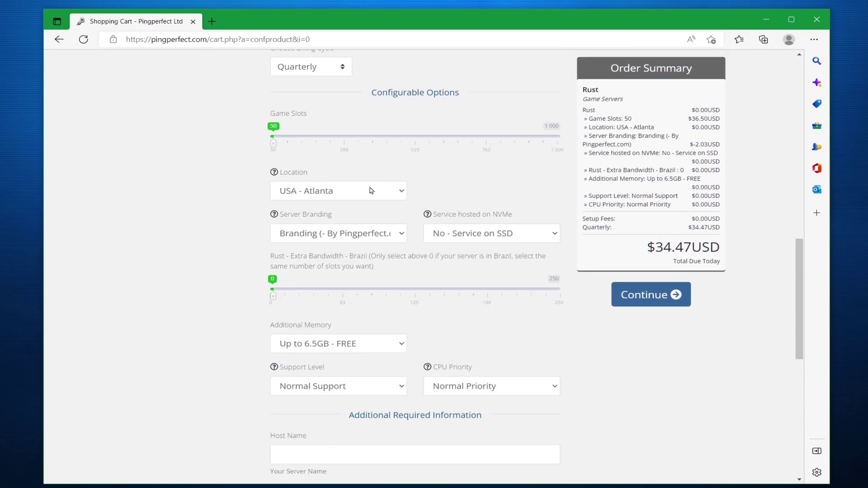
pyautogui.click(397, 192)
pyautogui.scroll(-3, 392, 264)
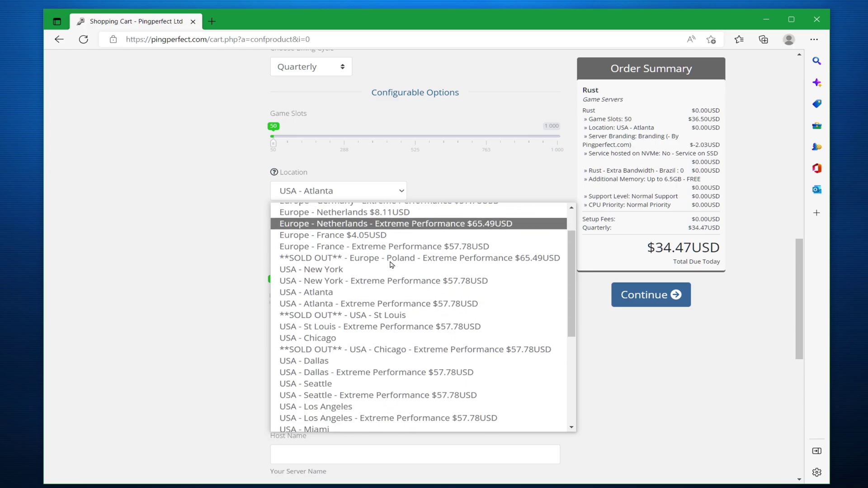
pyautogui.scroll(-5, 392, 264)
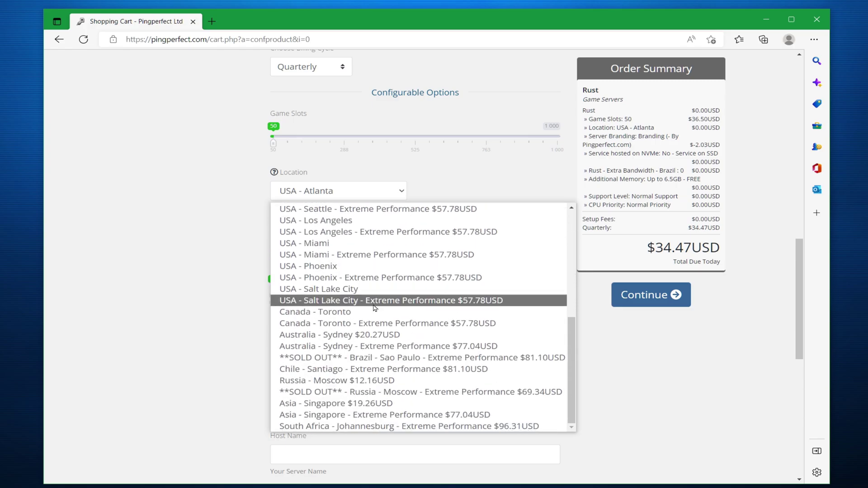
pyautogui.scroll(3, 368, 304)
pyautogui.click(161, 242)
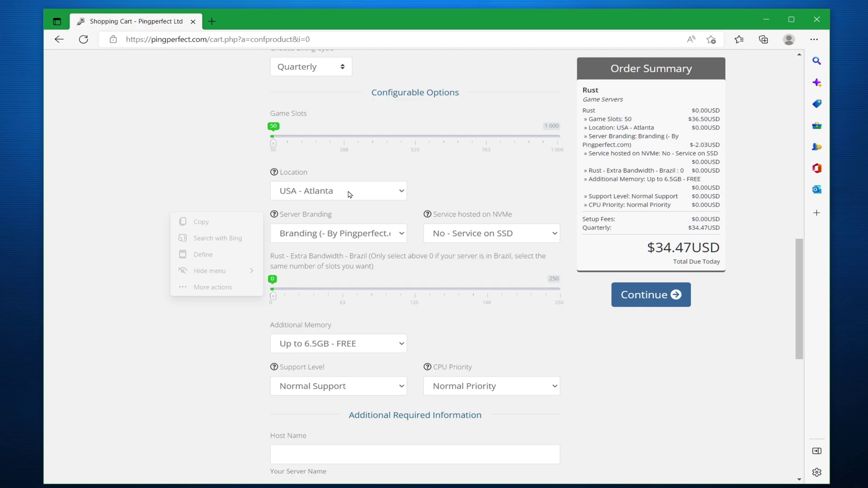
pyautogui.click(377, 232)
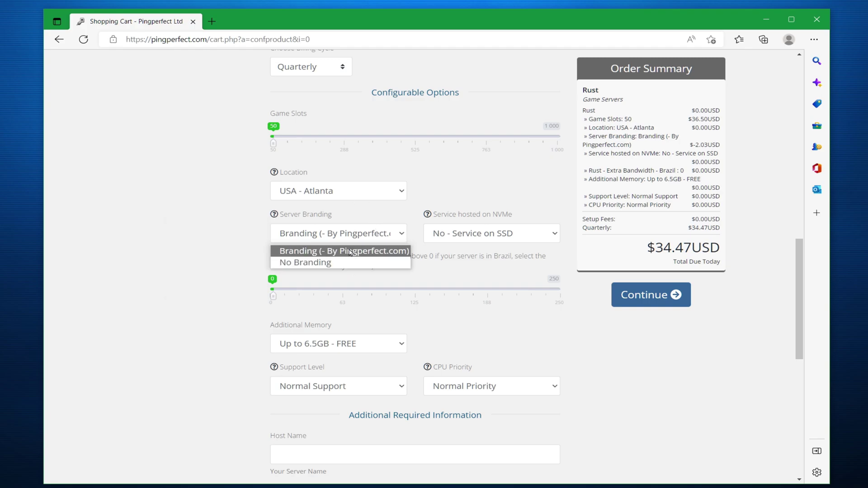
pyautogui.click(180, 274)
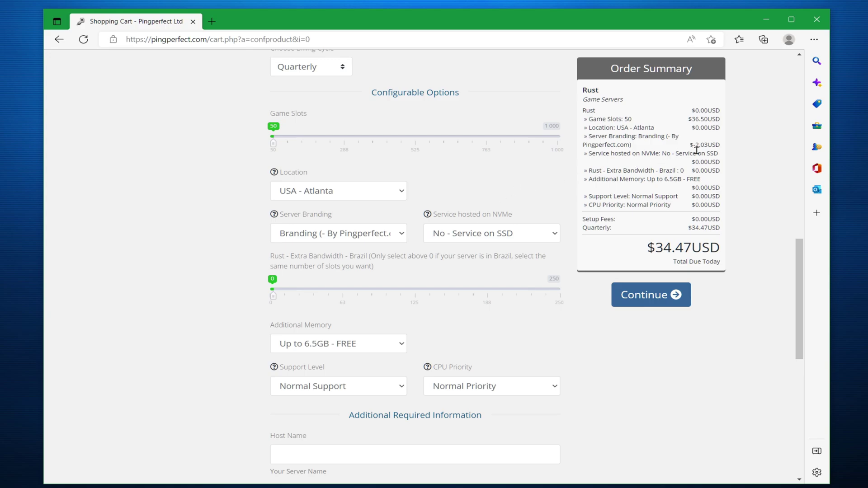
pyautogui.click(342, 231)
pyautogui.click(294, 262)
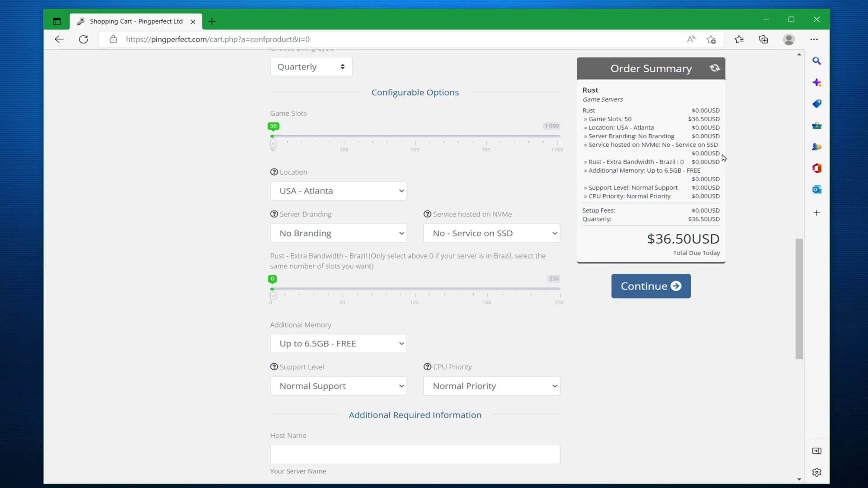
pyautogui.click(360, 236)
pyautogui.click(333, 251)
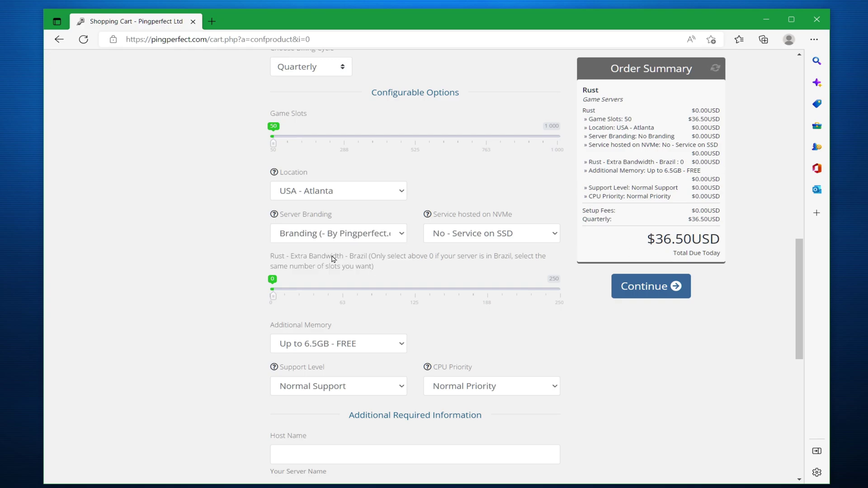
pyautogui.click(523, 235)
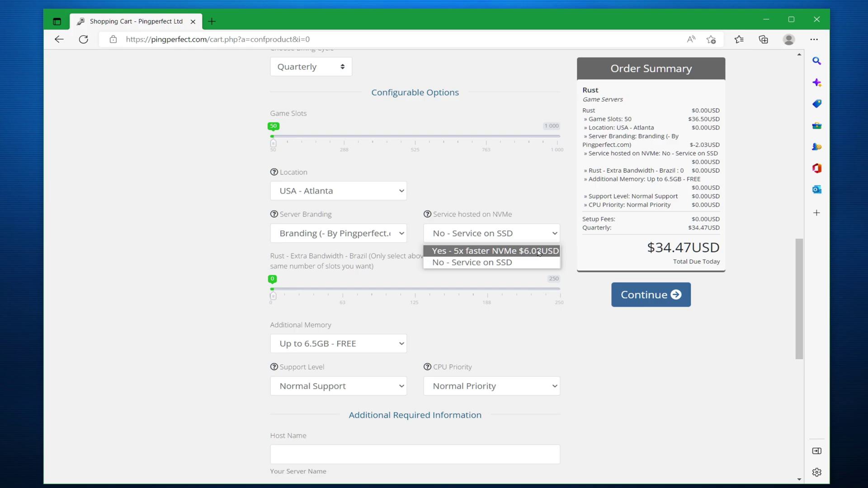
# Leave memory and support level unchanged and keep CPU Priority at Normal Priority
pyautogui.scroll(-3, 430, 285)
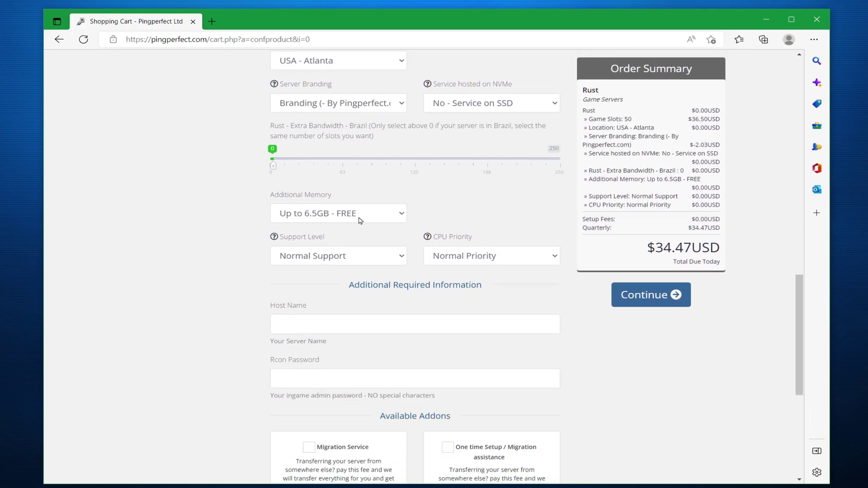
pyautogui.click(360, 220)
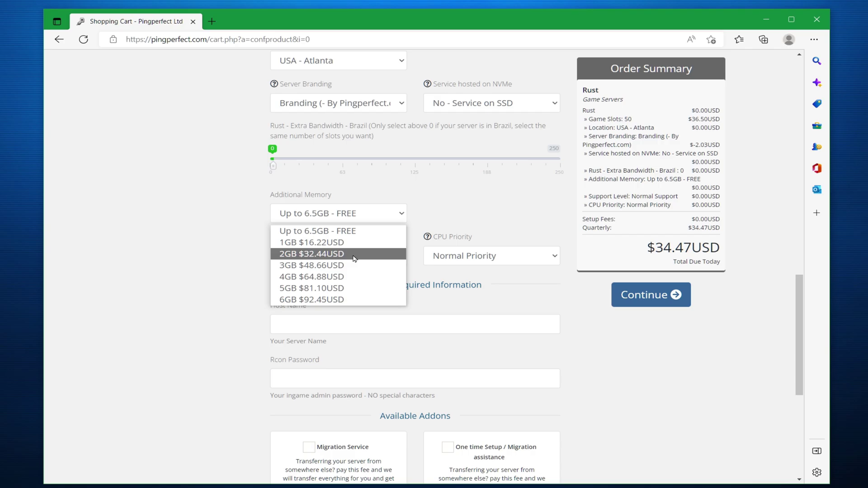
pyautogui.click(131, 229)
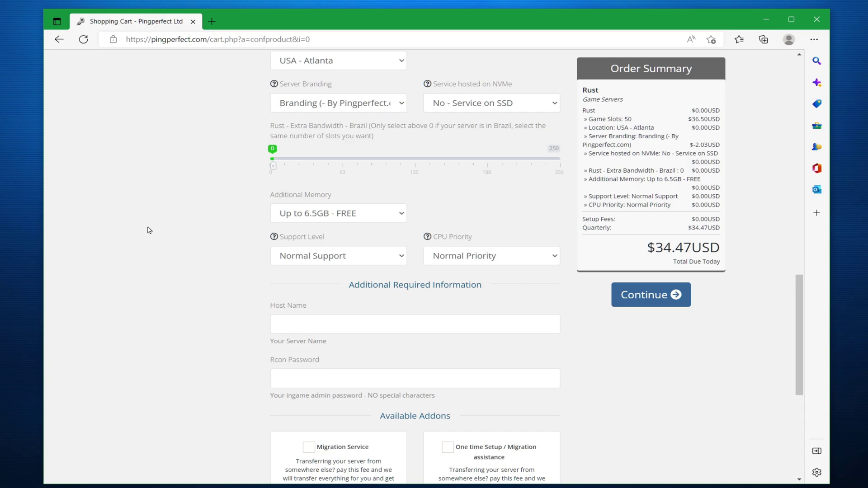
pyautogui.click(340, 260)
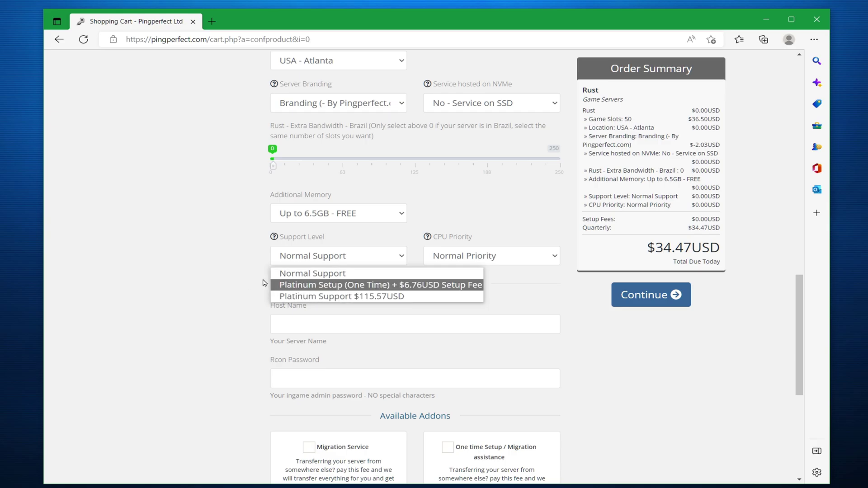
pyautogui.click(220, 286)
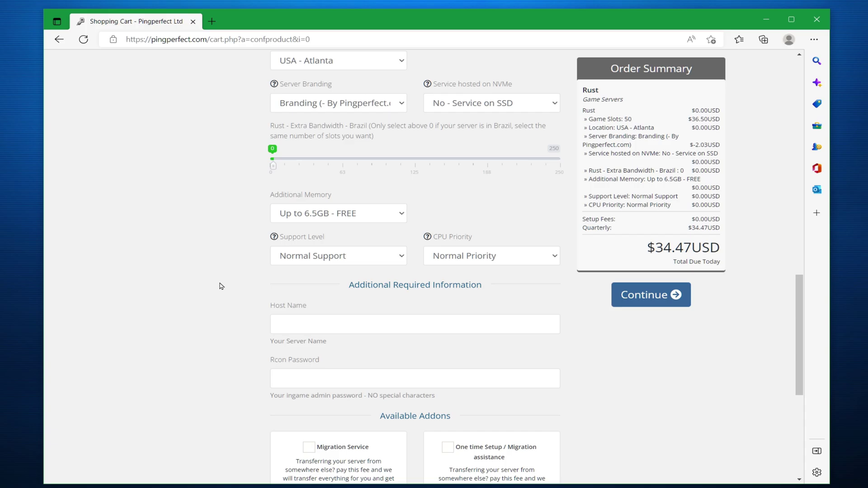
pyautogui.click(481, 263)
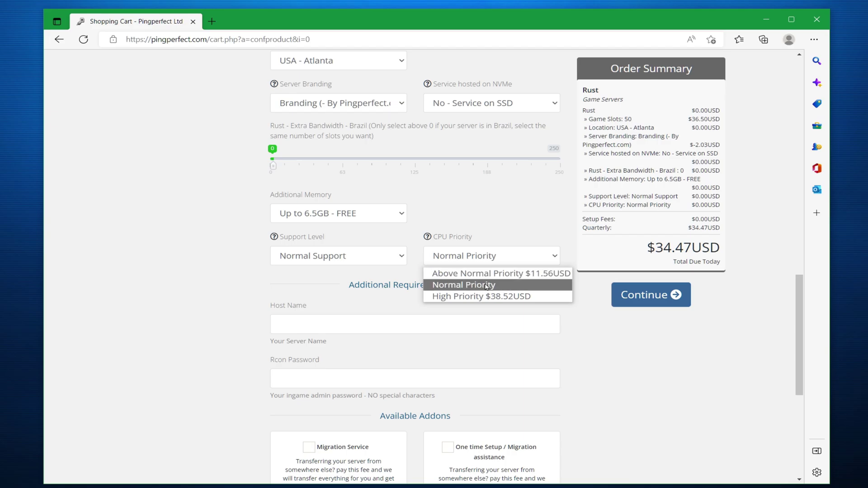
pyautogui.click(486, 286)
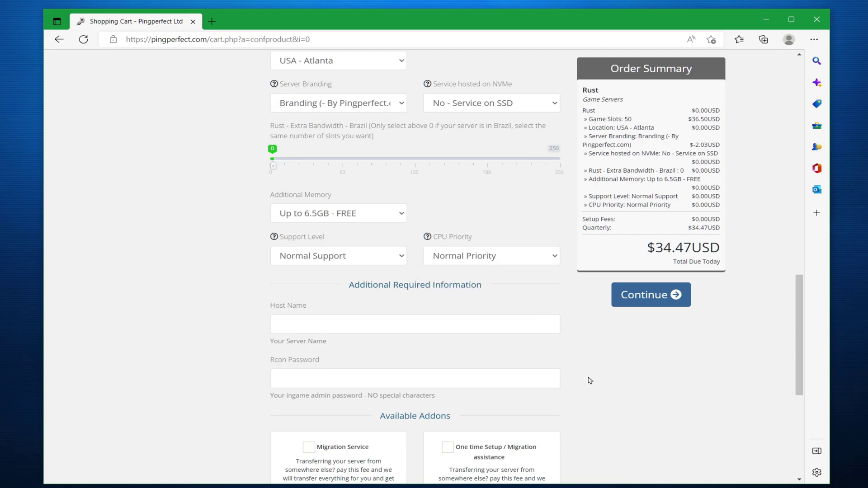
# Set the host name to RustServer and enter an Rcon admin password
pyautogui.scroll(-3, 333, 261)
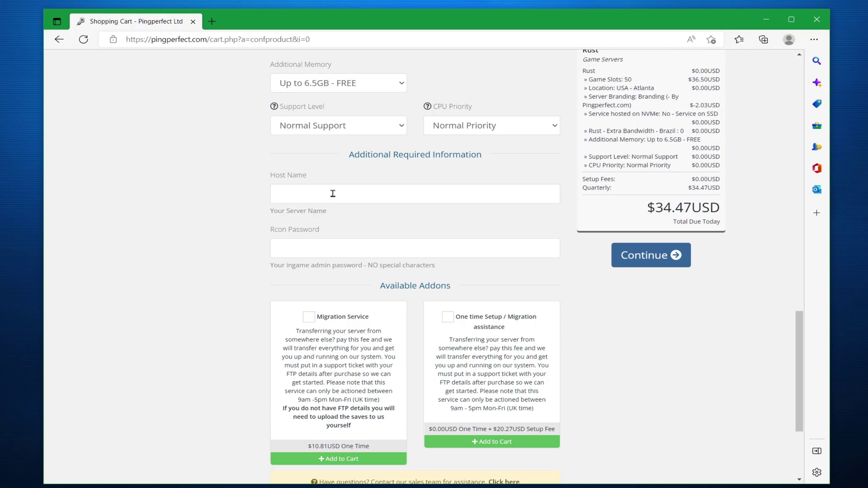
pyautogui.click(333, 194)
pyautogui.write('RustServer')
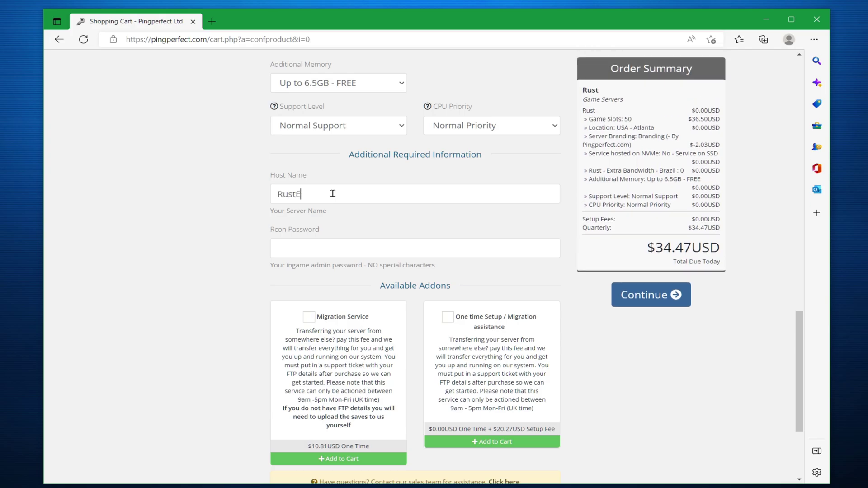
pyautogui.click(394, 244)
pyautogui.write('12345')
pyautogui.scroll(-1, 404, 247)
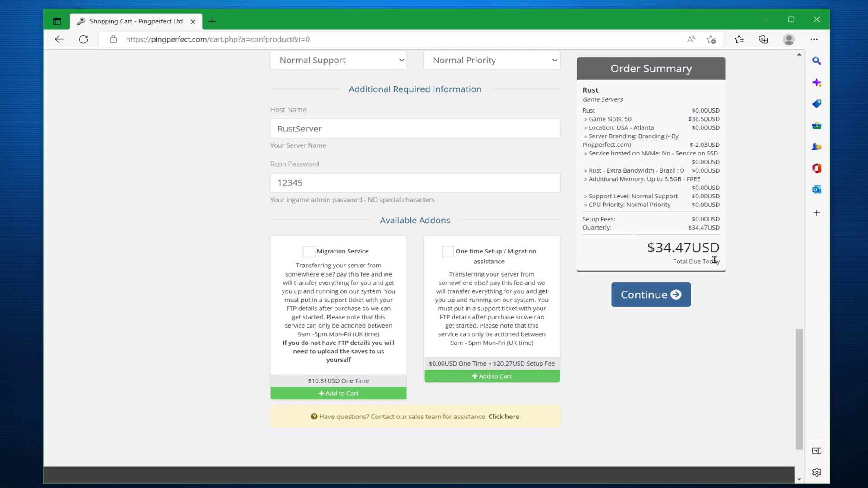
# Continue to the cart and validate a 10% recurring promo code, making the total $31.02USD
pyautogui.click(660, 306)
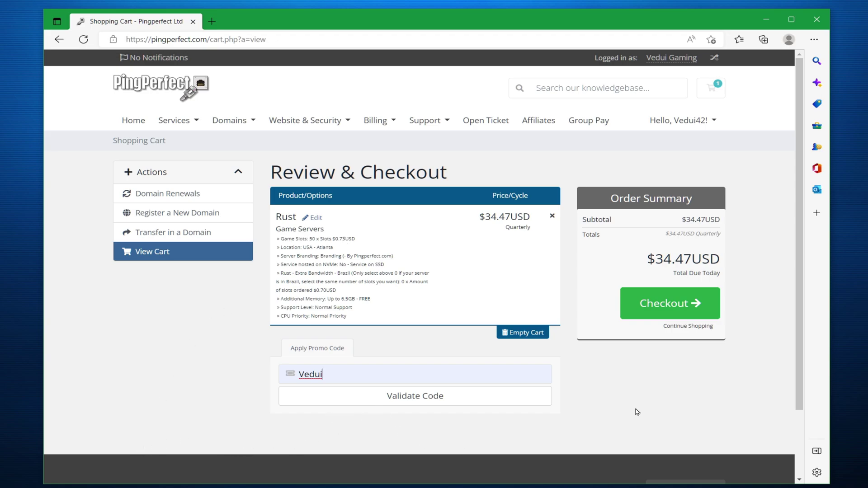
pyautogui.click(446, 402)
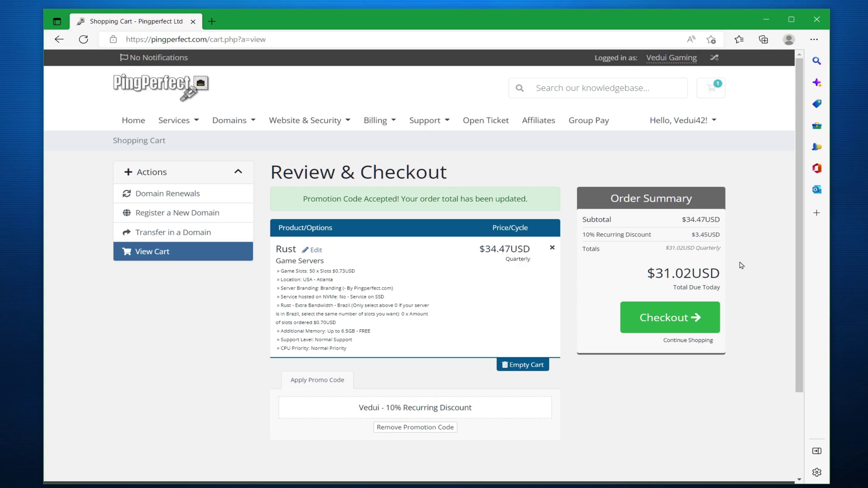
# Check out and complete the order to reach the Order Confirmation page
pyautogui.click(697, 318)
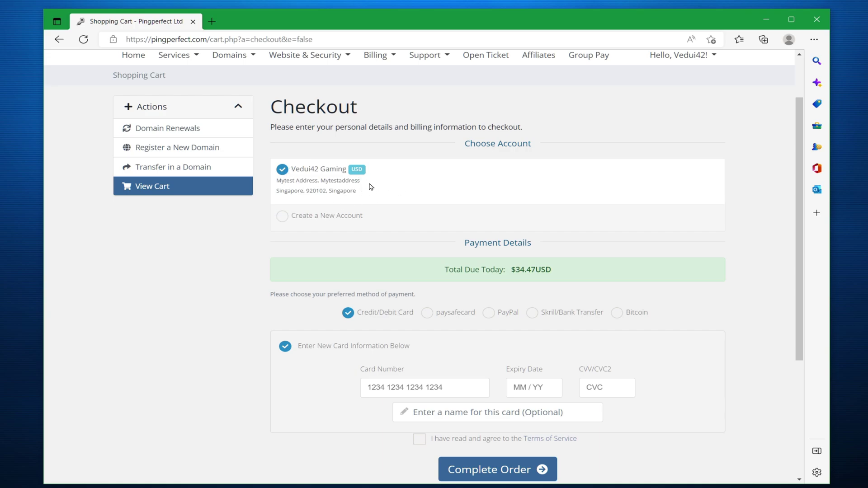
pyautogui.scroll(-3, 397, 181)
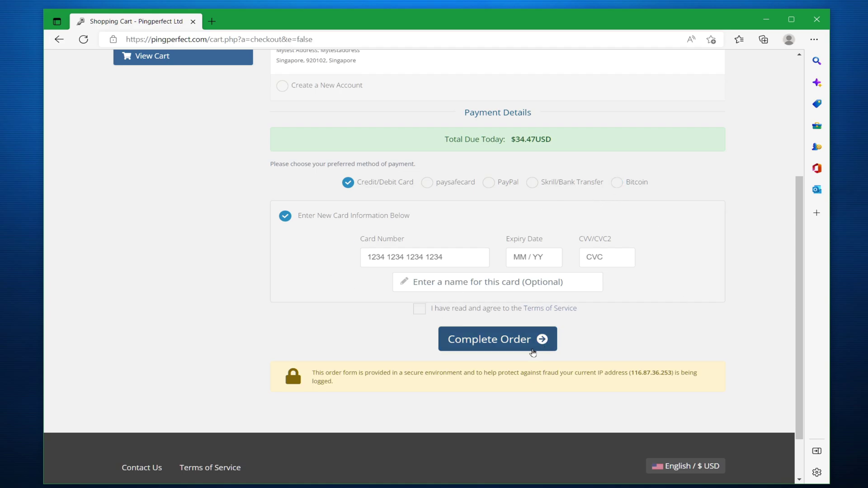
pyautogui.click(527, 347)
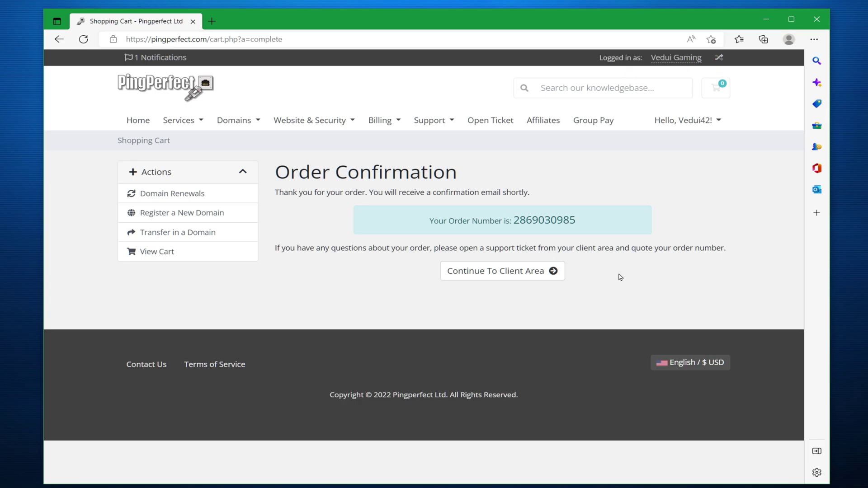
# Sign in to gamepanel.pingperfect.com with the username and password from the order email
pyautogui.hotkey('alt', 'Tab')
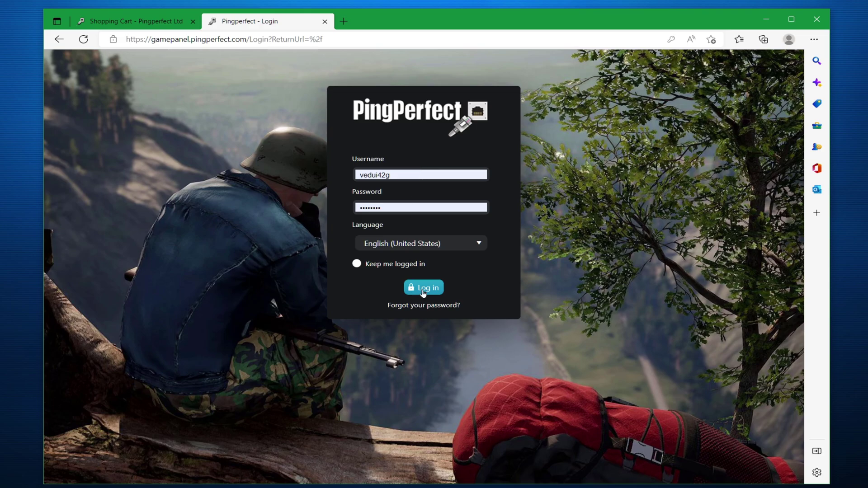
pyautogui.click(423, 291)
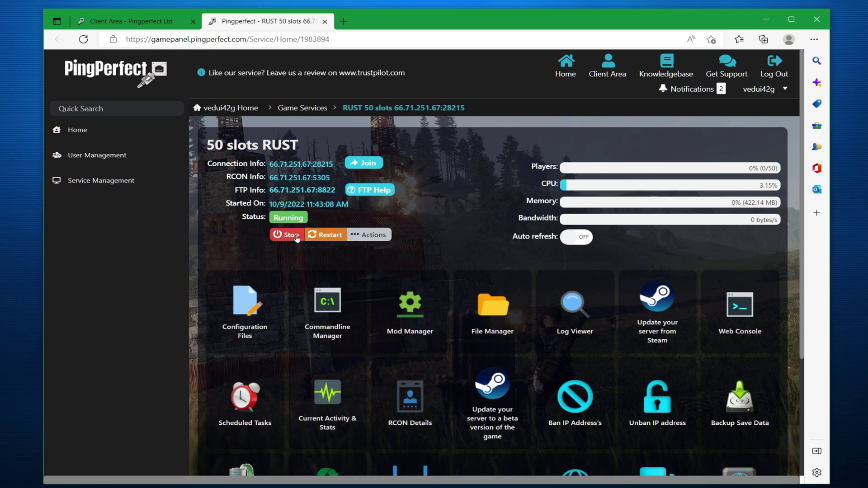
# Stop the 50 slots RUST server and look over its management tool tiles
pyautogui.click(297, 237)
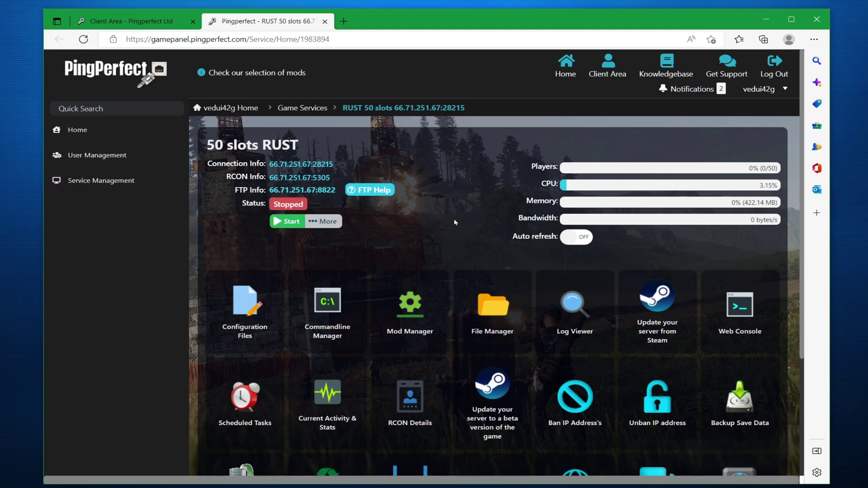
pyautogui.scroll(-3, 455, 221)
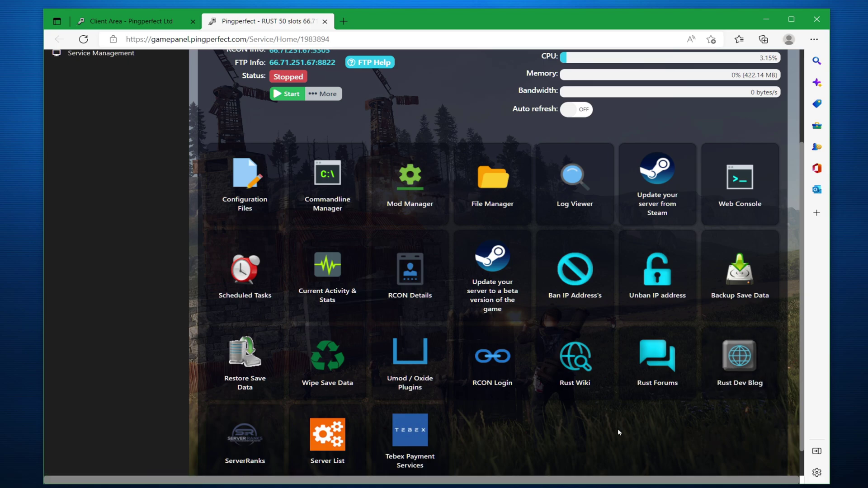
pyautogui.scroll(3, 618, 432)
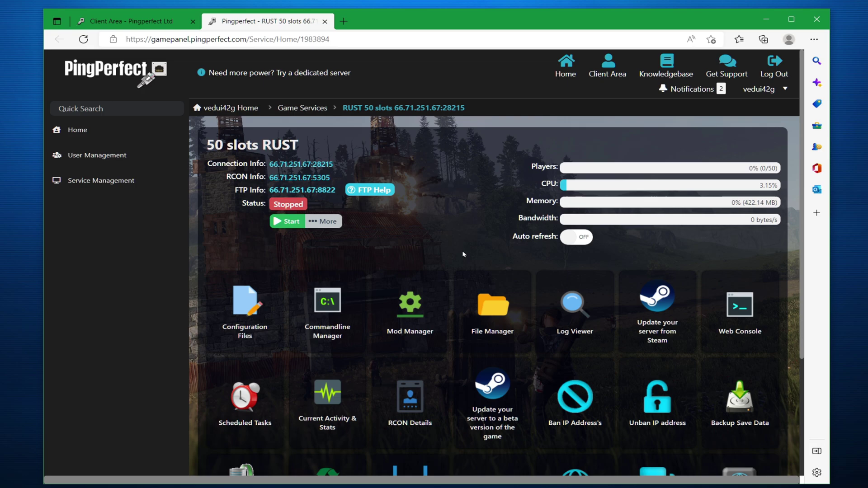
# Open server.cfg in the Config Editor and review game modes, leaving vanilla
pyautogui.click(249, 306)
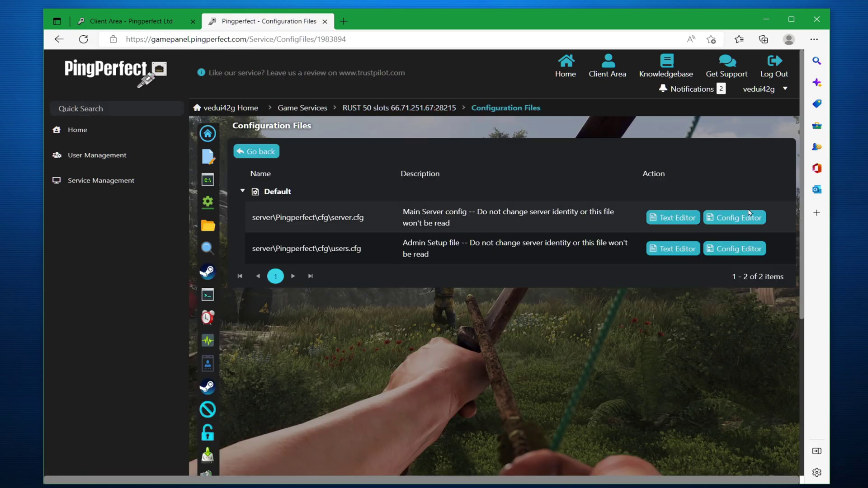
pyautogui.click(750, 218)
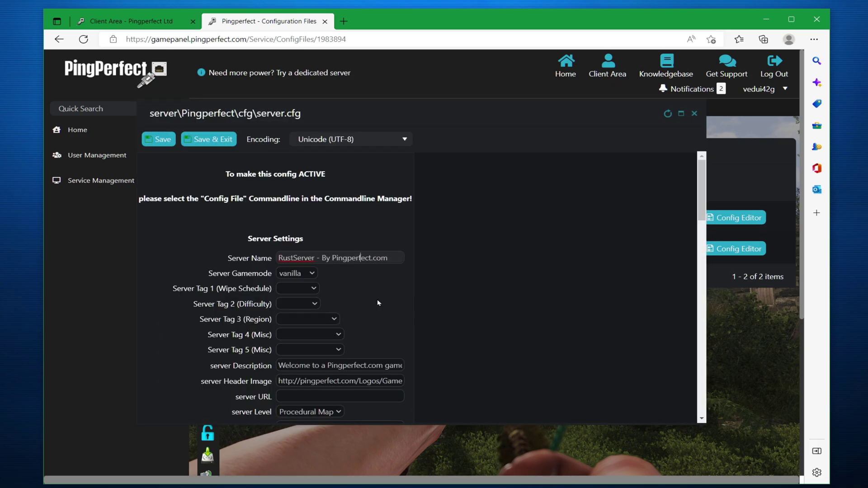
pyautogui.click(297, 273)
pyautogui.click(346, 285)
# Browse the difficulty tag and map options unchanged, then close the server.cfg editor
pyautogui.scroll(-1, 357, 284)
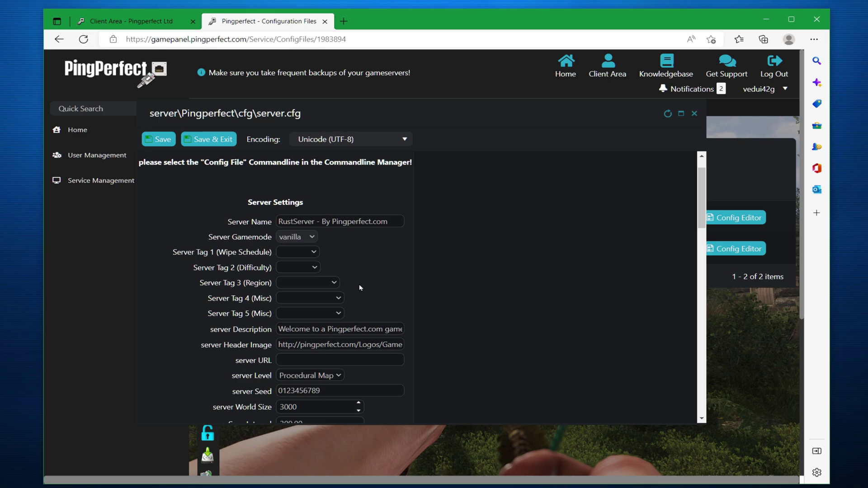
pyautogui.click(304, 264)
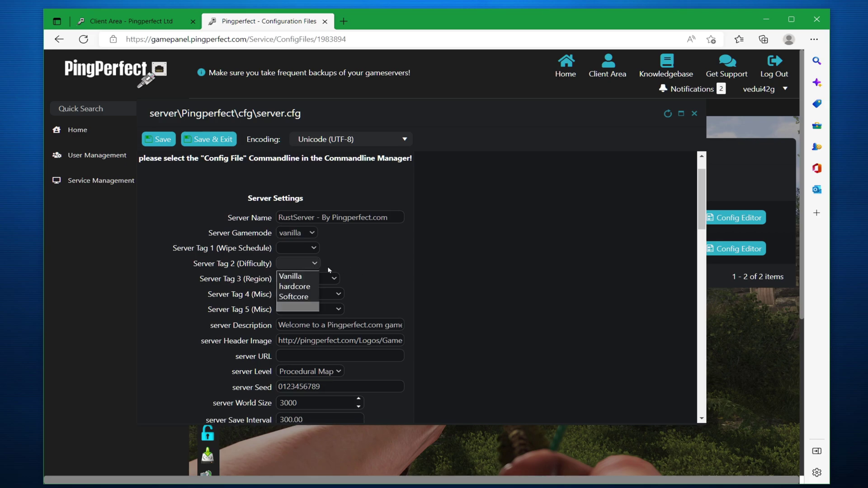
pyautogui.click(369, 266)
pyautogui.scroll(-1, 369, 266)
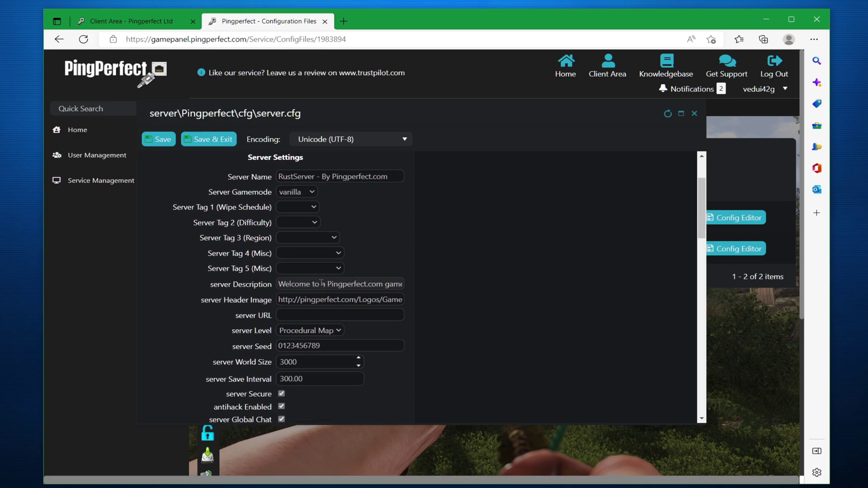
pyautogui.scroll(-1, 345, 271)
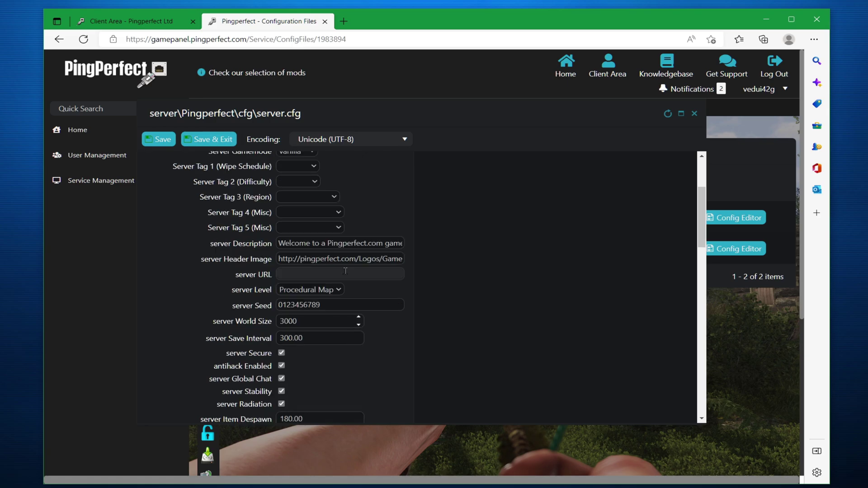
pyautogui.click(335, 290)
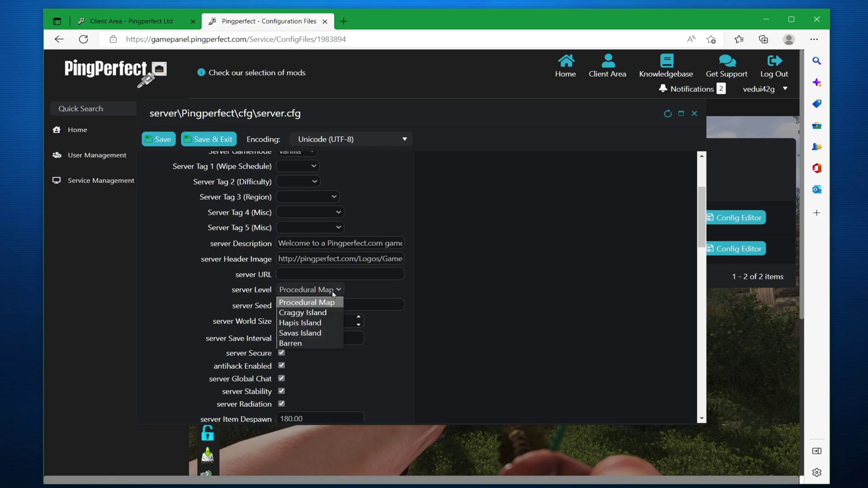
pyautogui.scroll(-5, 298, 253)
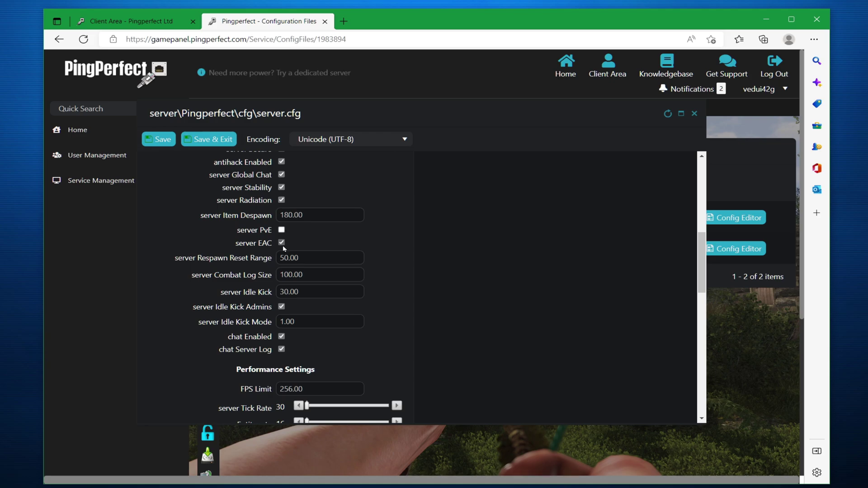
pyautogui.scroll(-10, 394, 261)
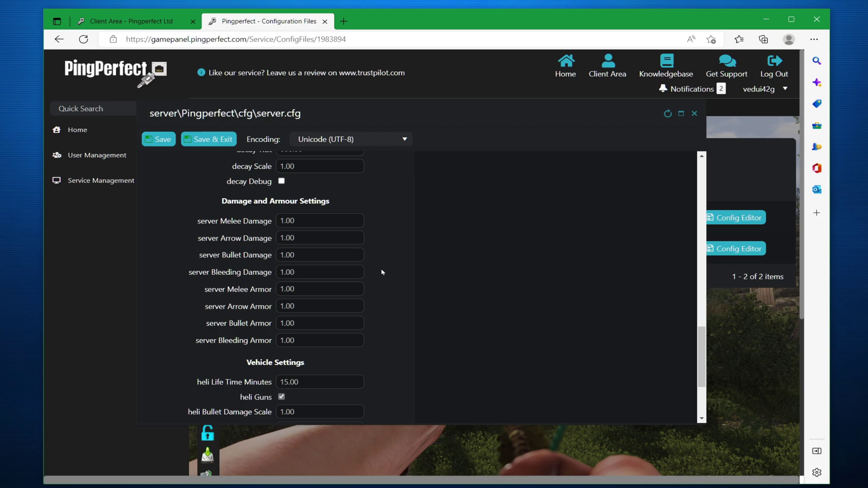
pyautogui.scroll(5, 382, 273)
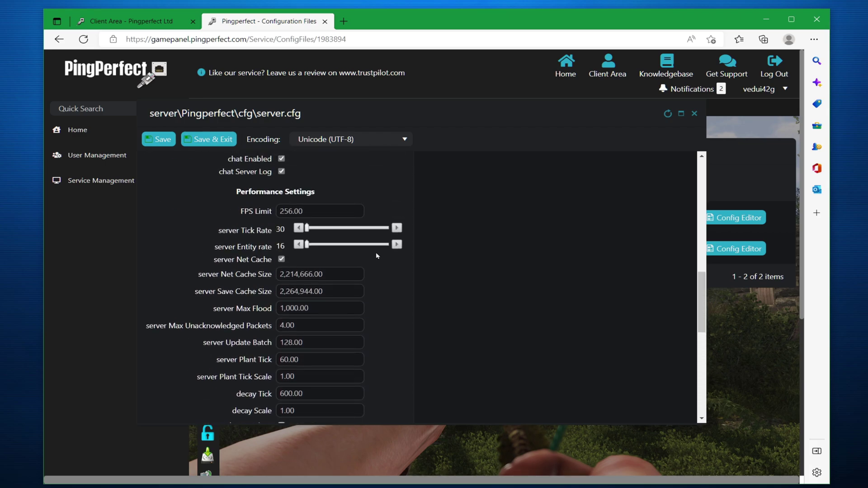
pyautogui.press('Escape')
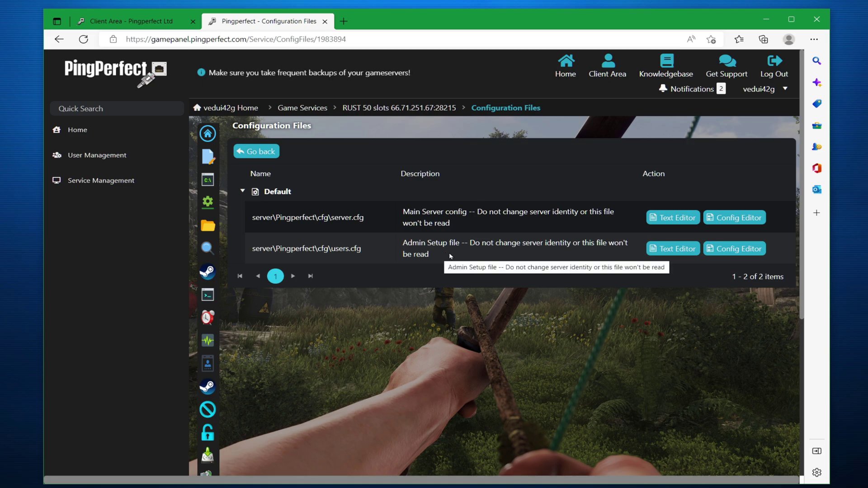
# Open users.cfg in the Config Editor, add a New Admin entry and select its SteamID64 placeholder
pyautogui.click(747, 249)
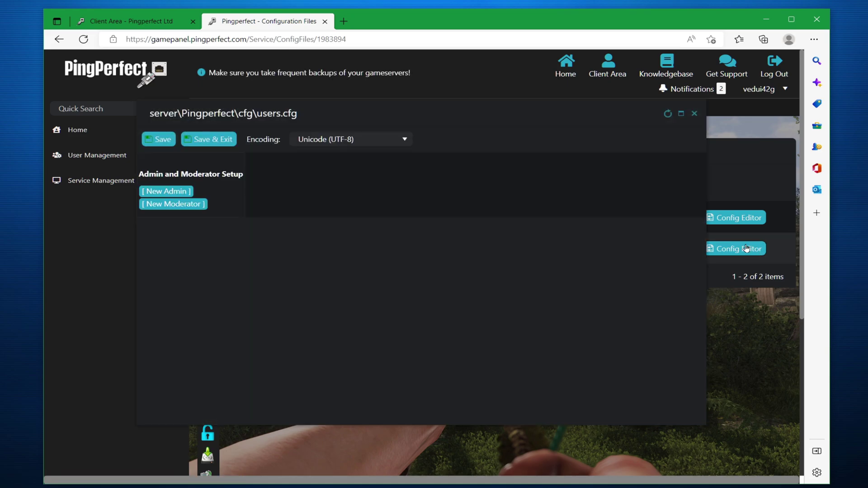
pyautogui.click(174, 196)
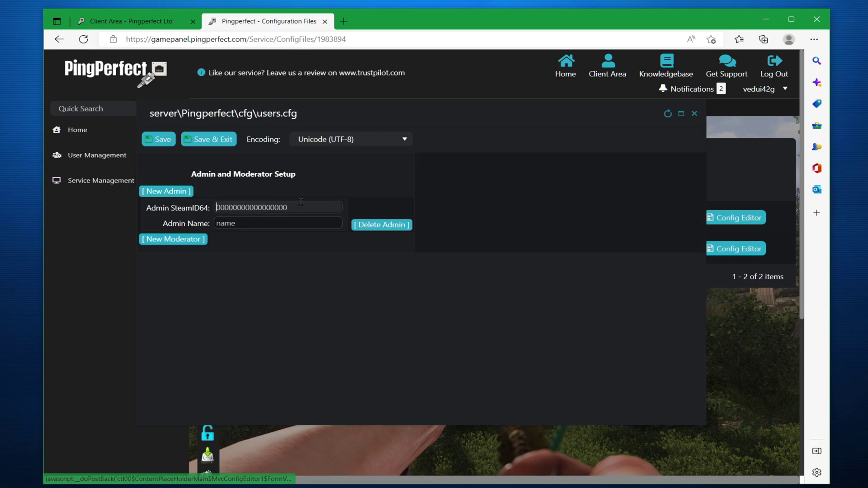
pyautogui.moveTo(307, 207); pyautogui.dragTo(217, 207)
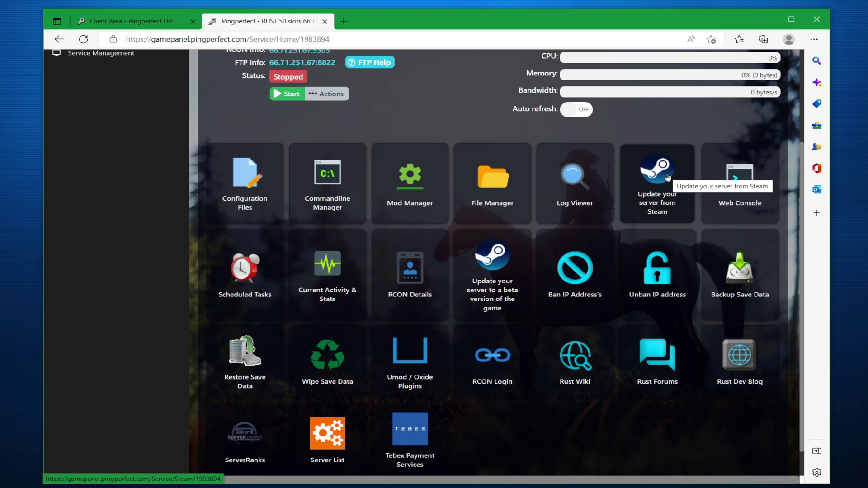
# Run Update from Steam to completion, then cancel the Backup Save Data prompt
pyautogui.click(668, 177)
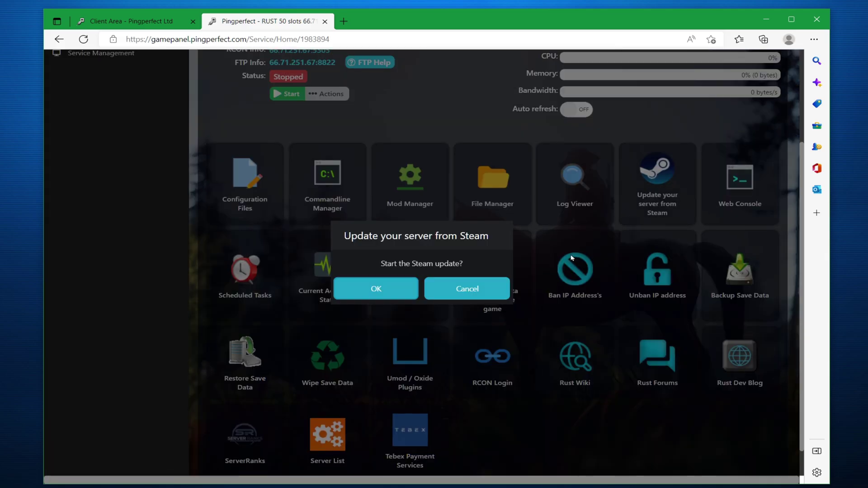
pyautogui.click(385, 289)
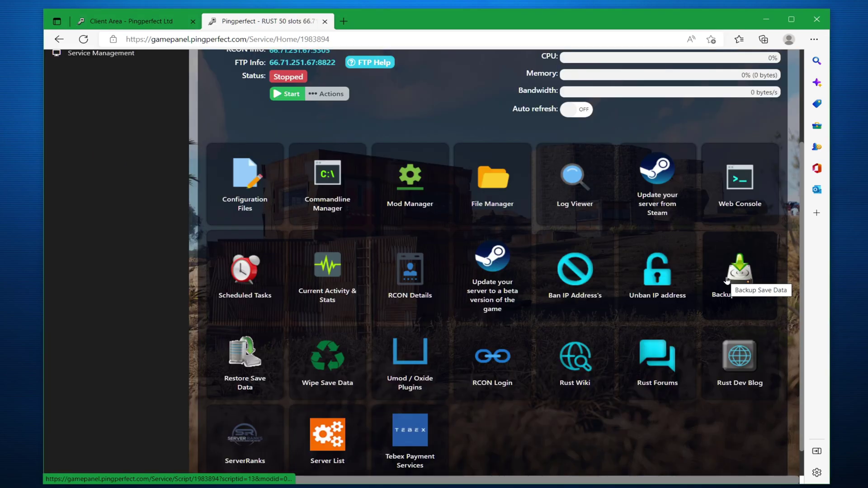
pyautogui.click(747, 286)
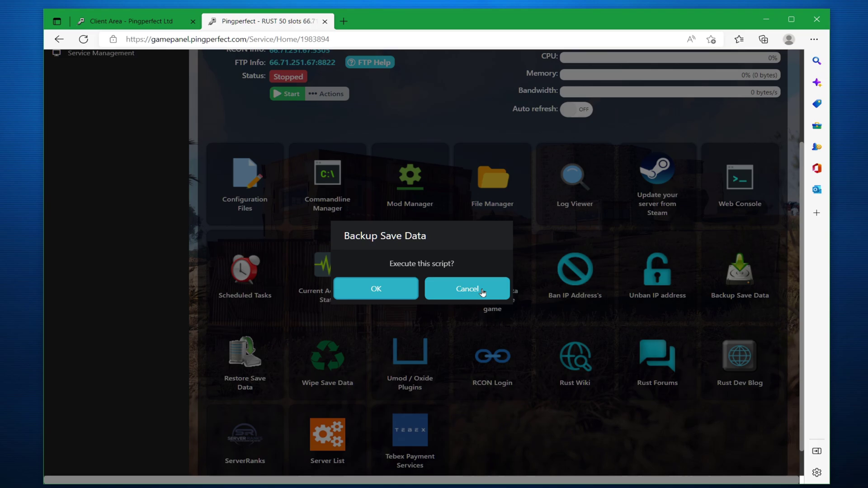
pyautogui.click(500, 295)
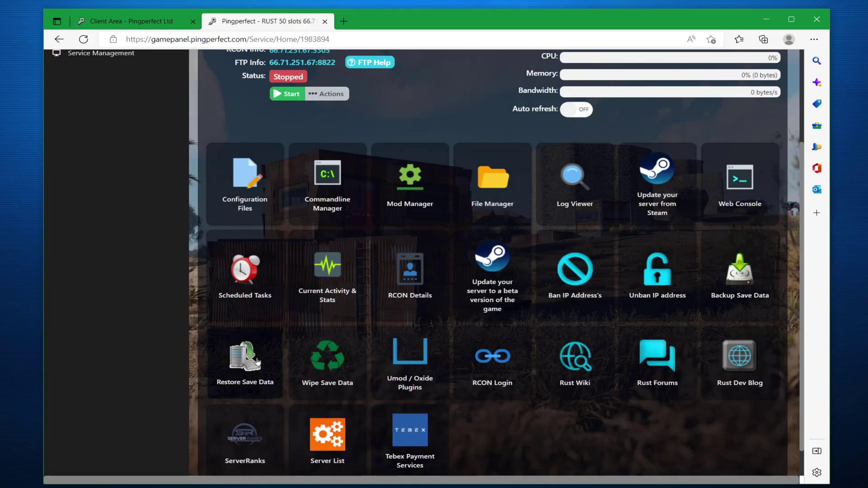
# Start a new scheduled task of type Backup Save Data
pyautogui.click(245, 273)
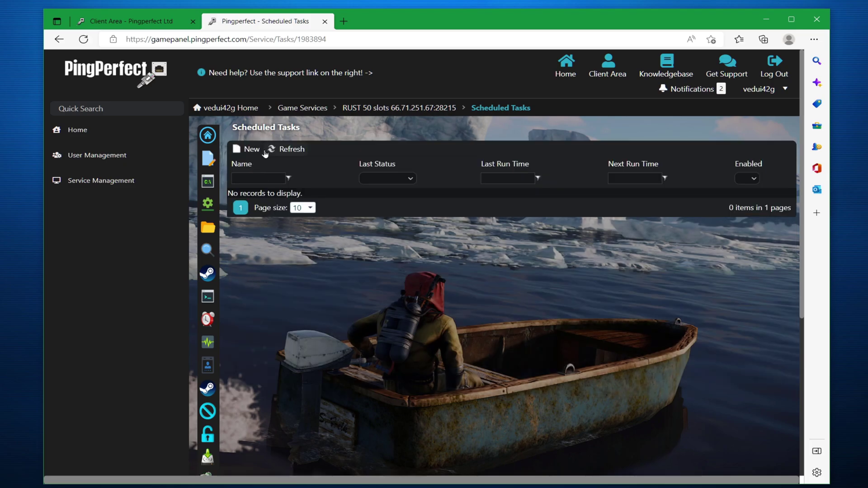
pyautogui.click(248, 154)
pyautogui.click(333, 173)
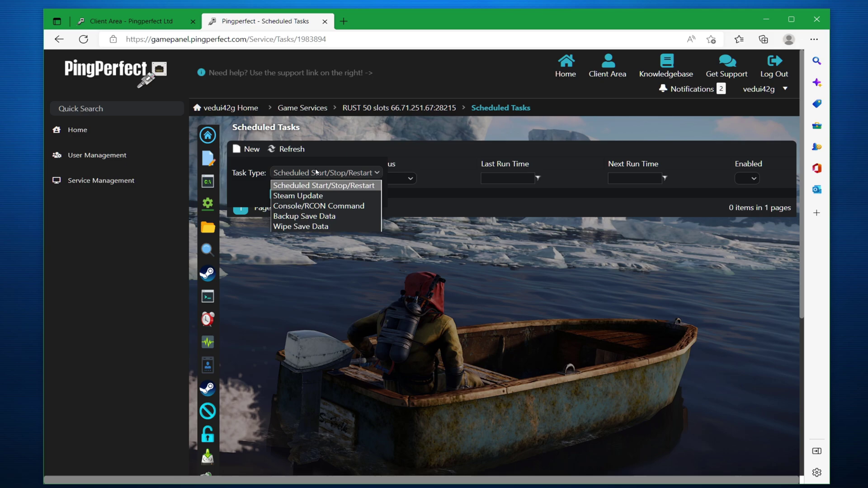
pyautogui.click(312, 216)
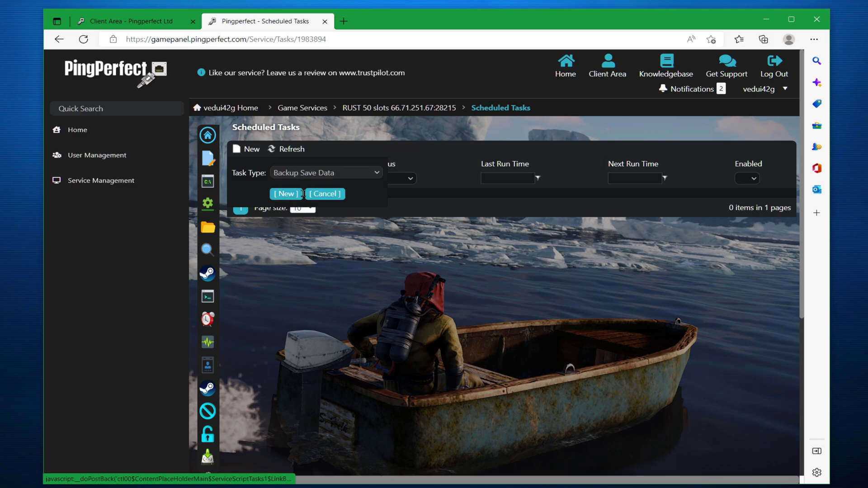
pyautogui.click(285, 195)
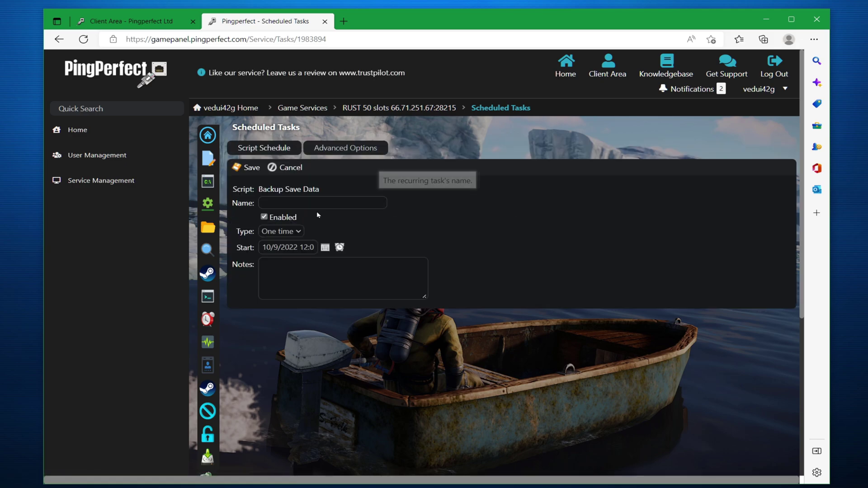
# Name the task Test, set it to run Daily, add the note Backup!, and save it
pyautogui.click(314, 204)
pyautogui.write('Test')
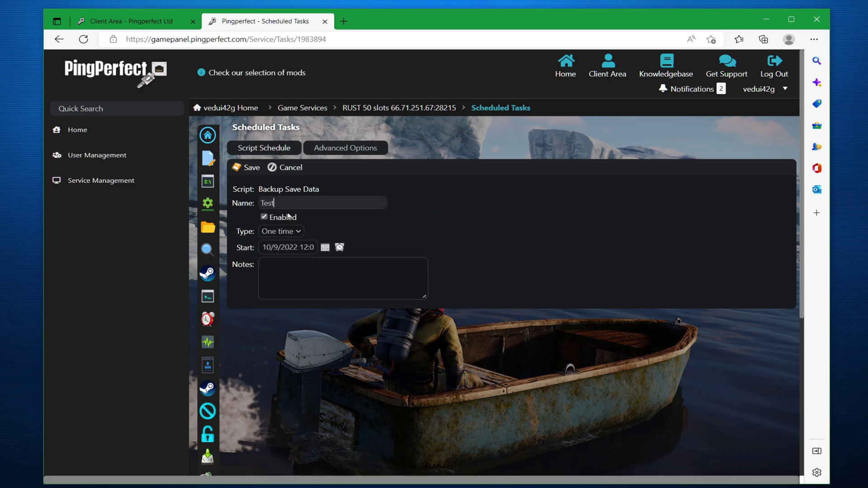
pyautogui.click(281, 232)
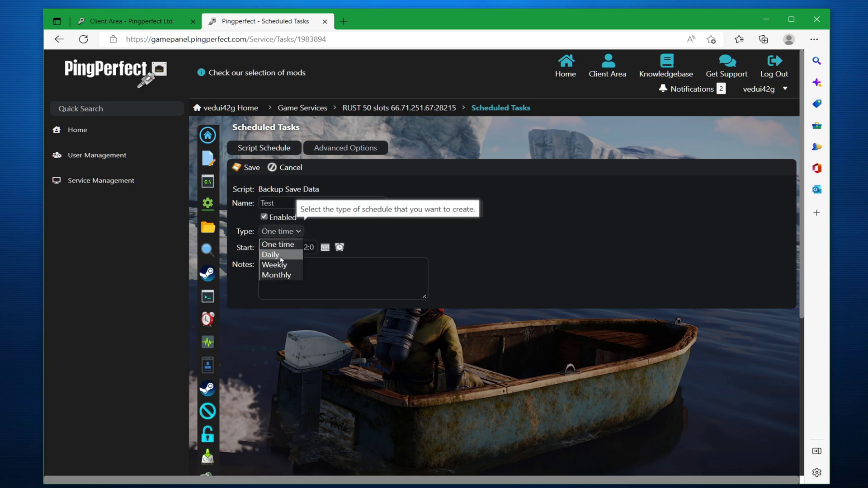
pyautogui.click(272, 255)
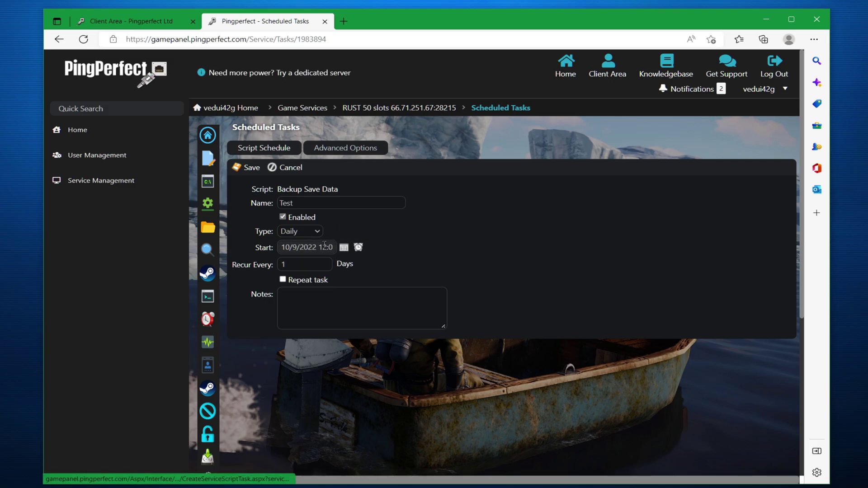
pyautogui.click(343, 297)
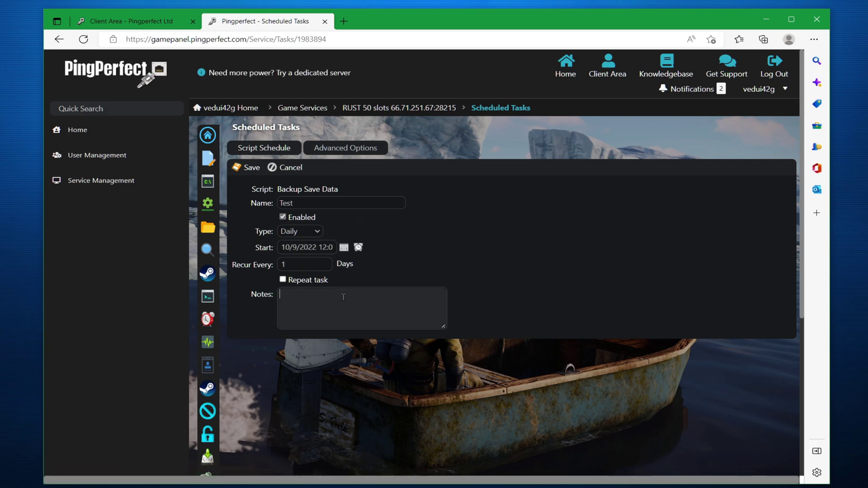
pyautogui.write('Backup!')
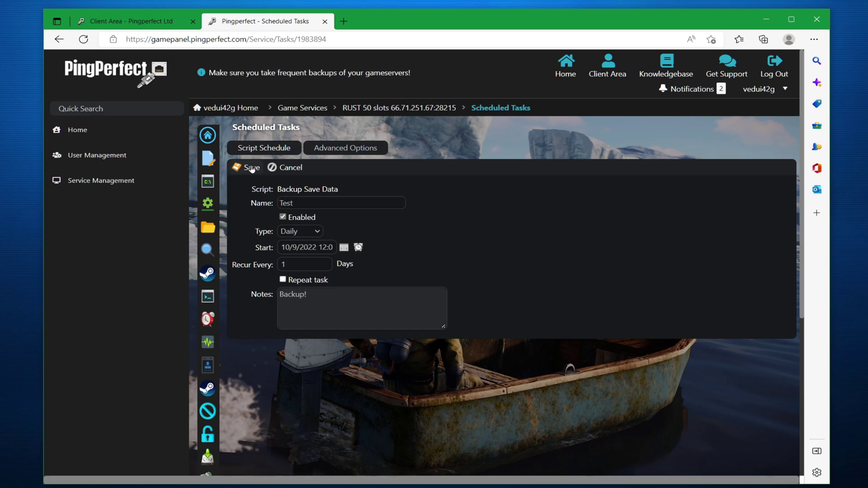
pyautogui.click(252, 168)
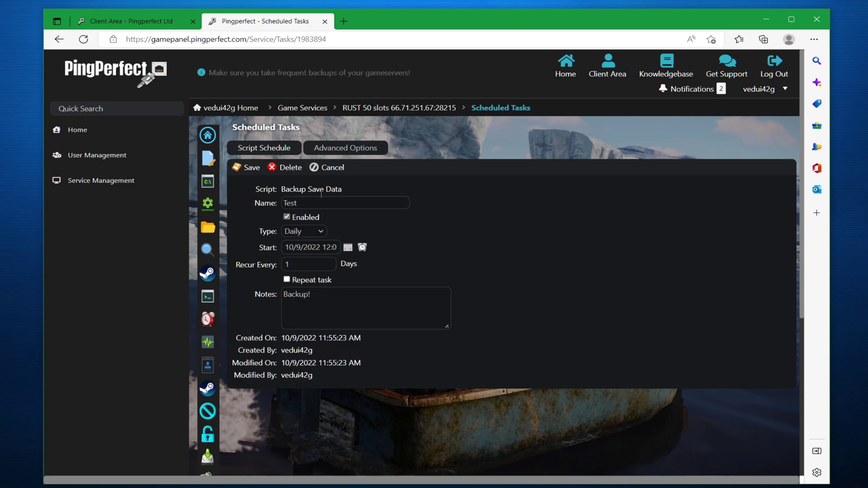
# Check the backup files under Restore Save Data, then select the connection address on the server home page
pyautogui.click(248, 168)
pyautogui.click(251, 322)
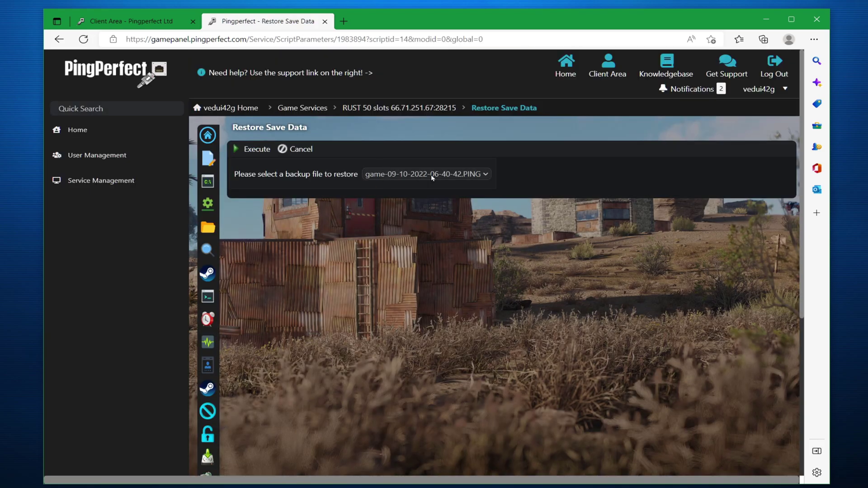
pyautogui.click(432, 175)
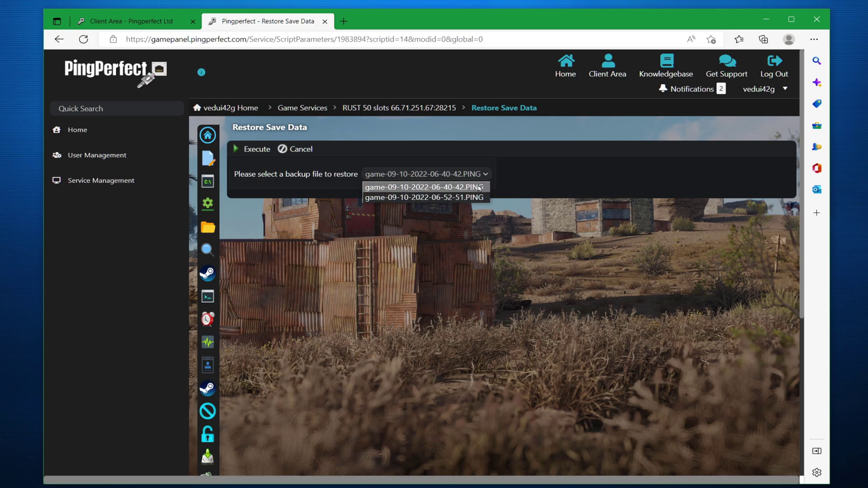
pyautogui.click(545, 179)
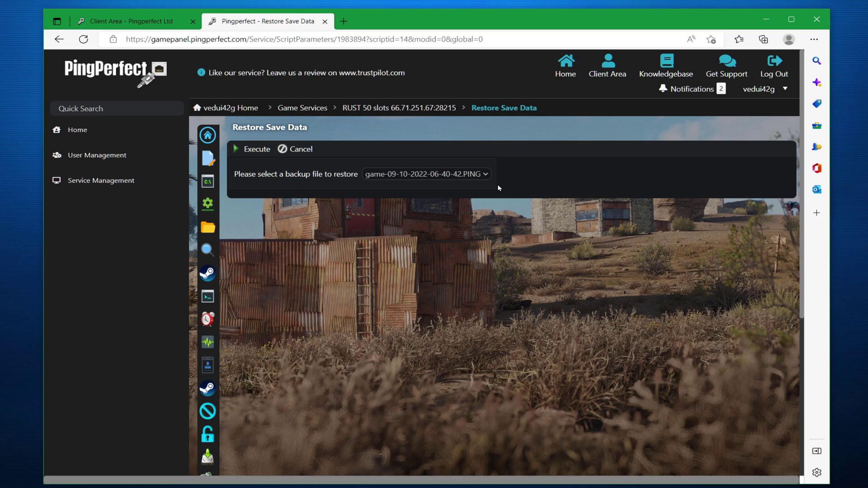
pyautogui.click(256, 148)
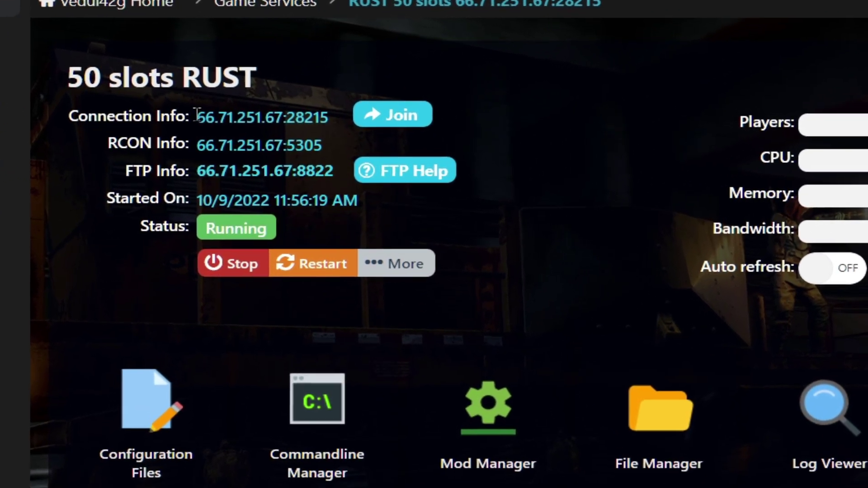
pyautogui.moveTo(329, 117); pyautogui.dragTo(181, 108)
pyautogui.hotkey('ctrl', 'c')
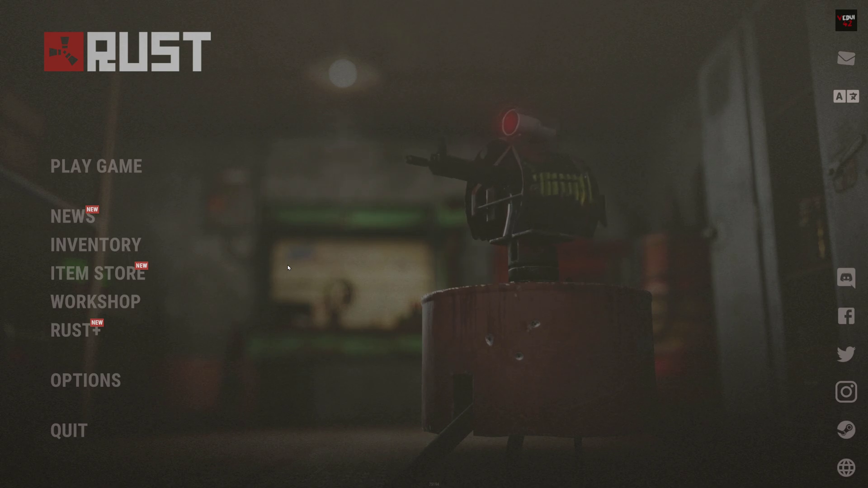
# Run client.connect 66.71.251.67:28215 in the Rust console to join the server
pyautogui.press('F1')
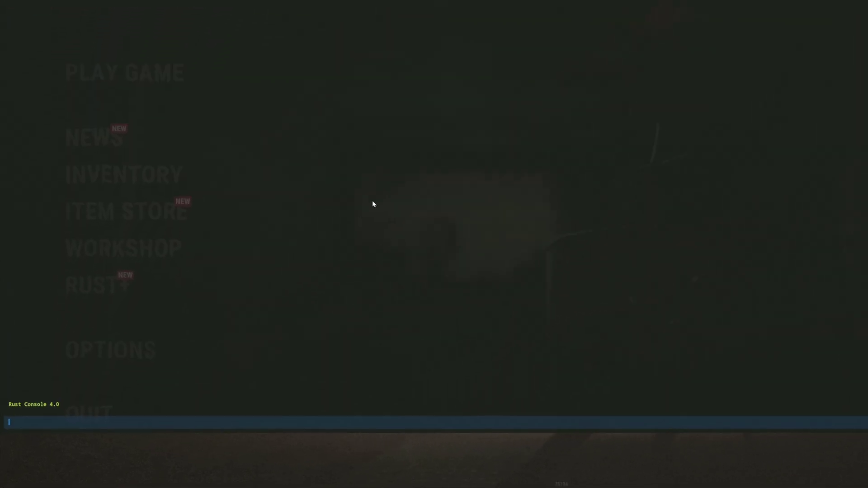
pyautogui.write('ci')
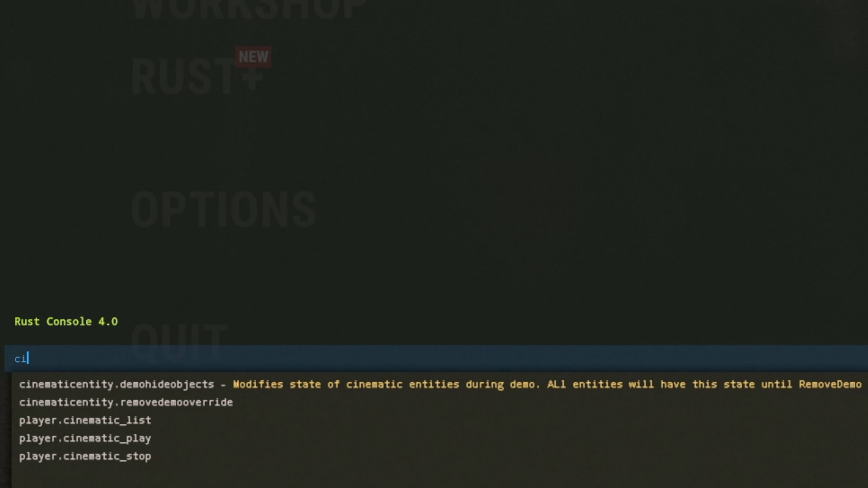
pyautogui.press('BackSpace')
pyautogui.write('lient.co')
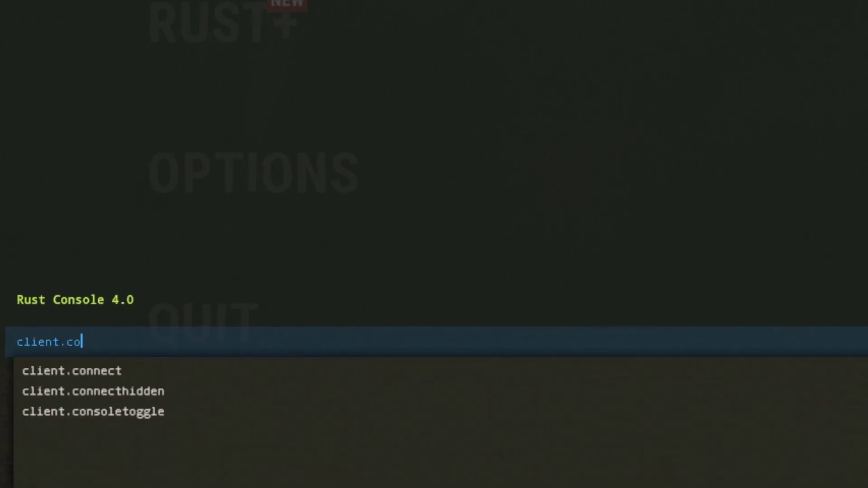
pyautogui.write('nnect')
pyautogui.hotkey('ctrl', 'v')
pyautogui.press('BackSpace')
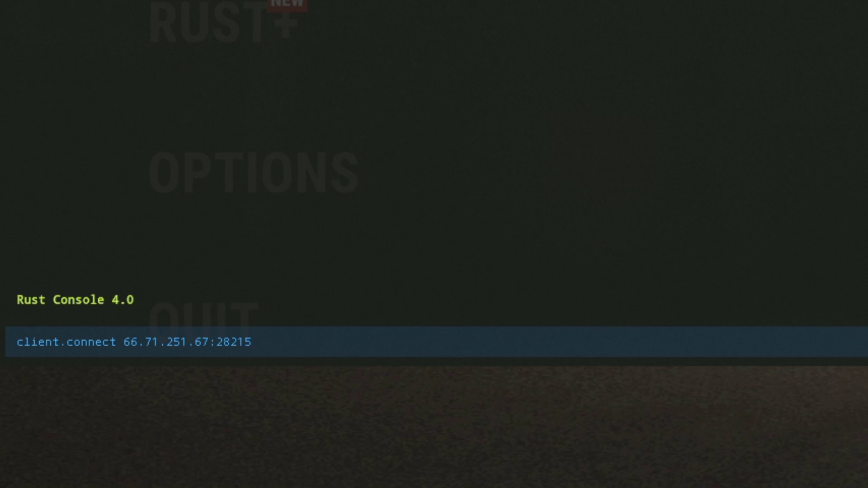
pyautogui.press('Return')
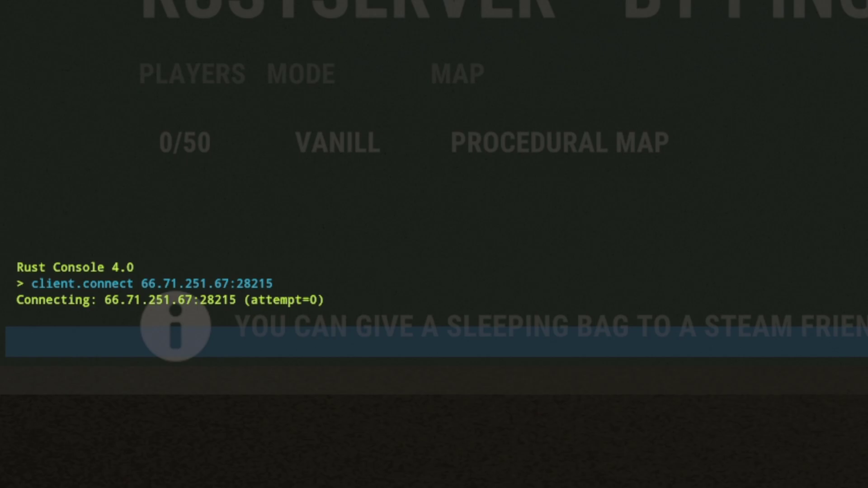
pyautogui.press('F1')
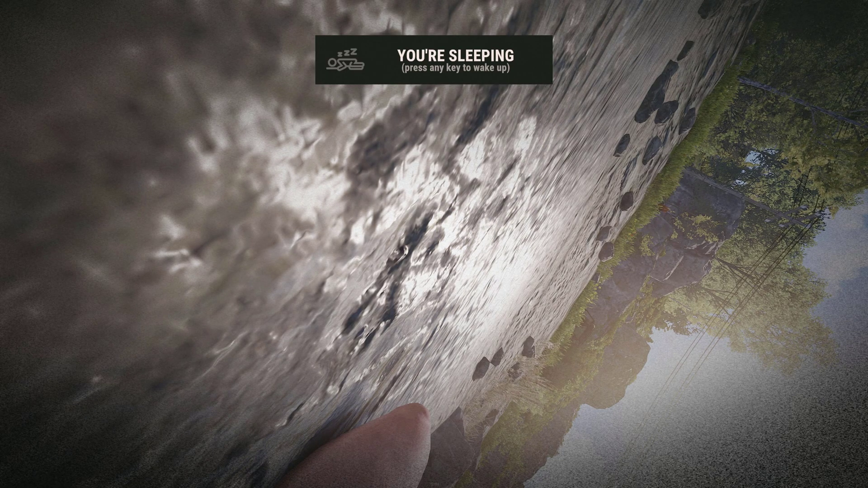
# Wake the character and walk along the coastal road between the cliff and the sea
pyautogui.press('space')
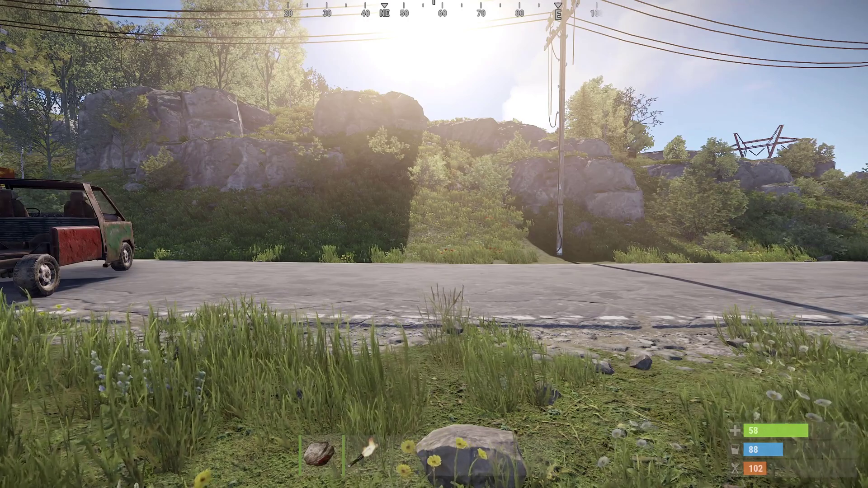
pyautogui.press('w')
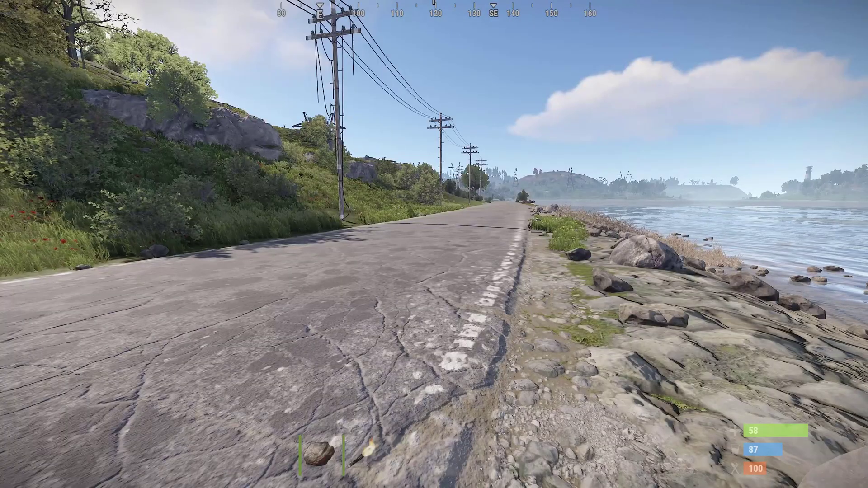
pyautogui.press('a')
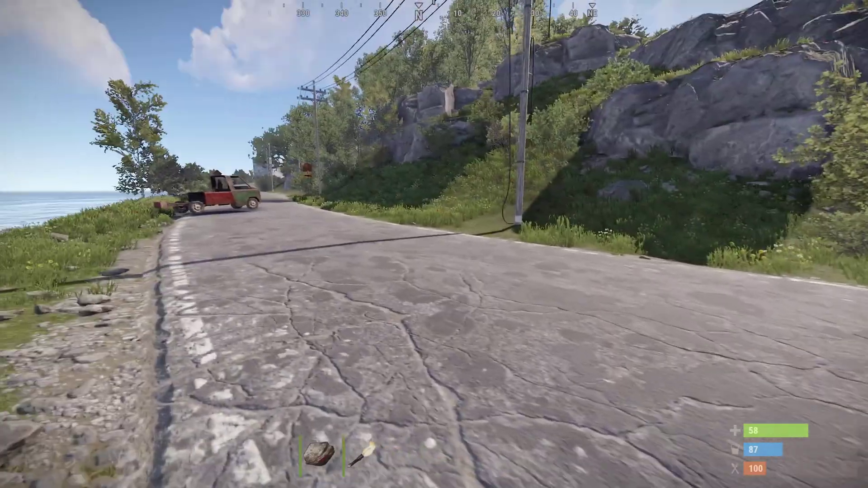
pyautogui.press('w')
pyautogui.press('w')
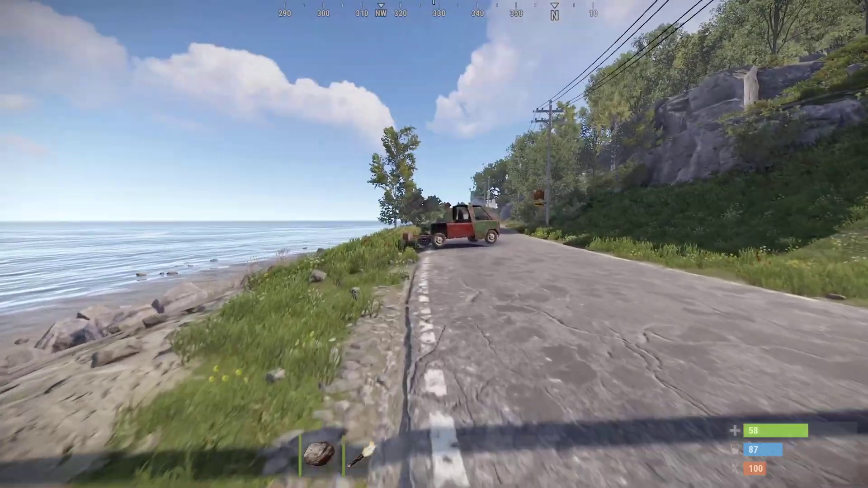
pyautogui.press('w')
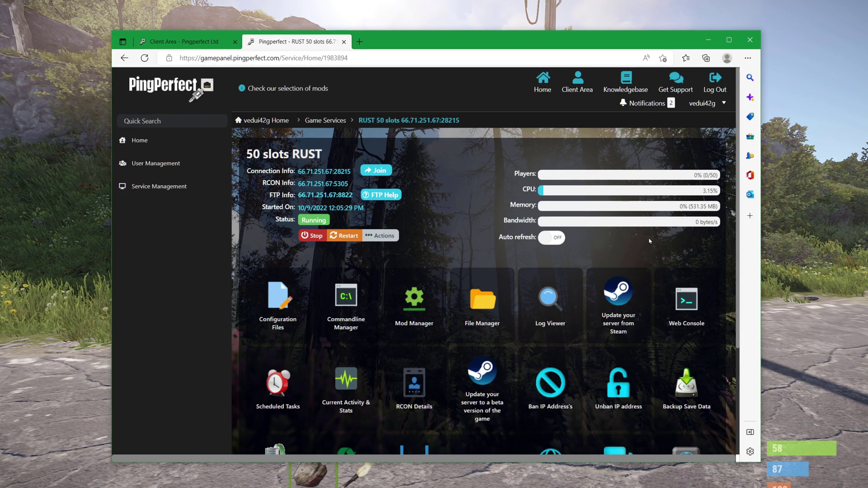
# Open PingPerfect's Get Support page to create a new support request
pyautogui.click(681, 84)
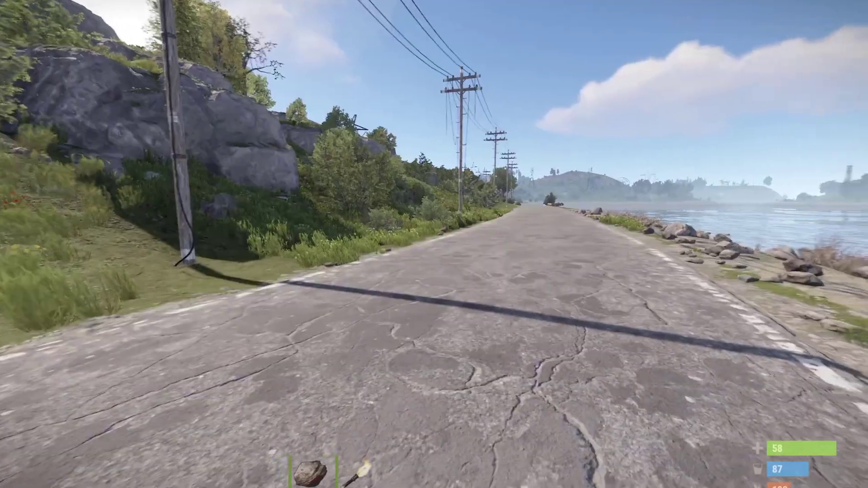
# Walk the coastal road onto the beach, then face down the road beside the sea
pyautogui.press('w')
pyautogui.press('s')
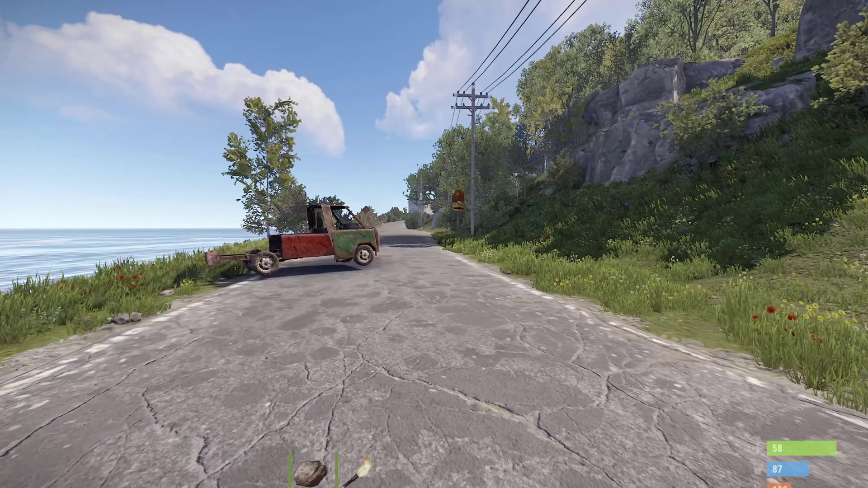
pyautogui.press('w')
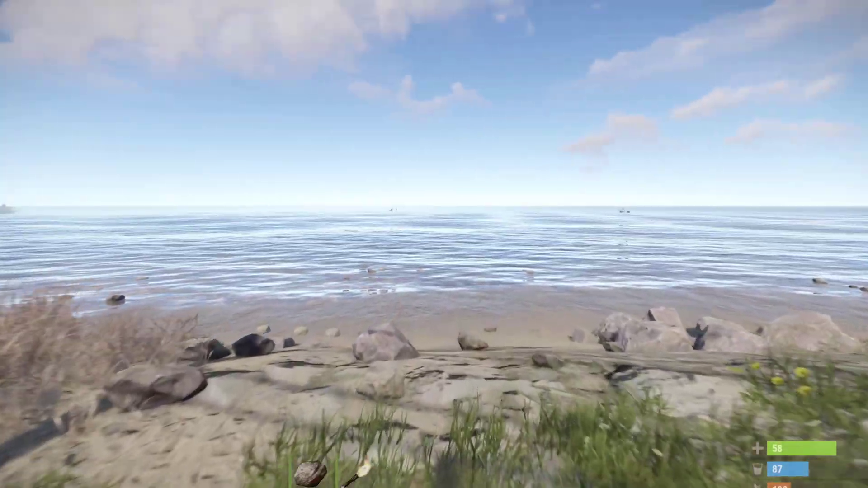
pyautogui.press('w')
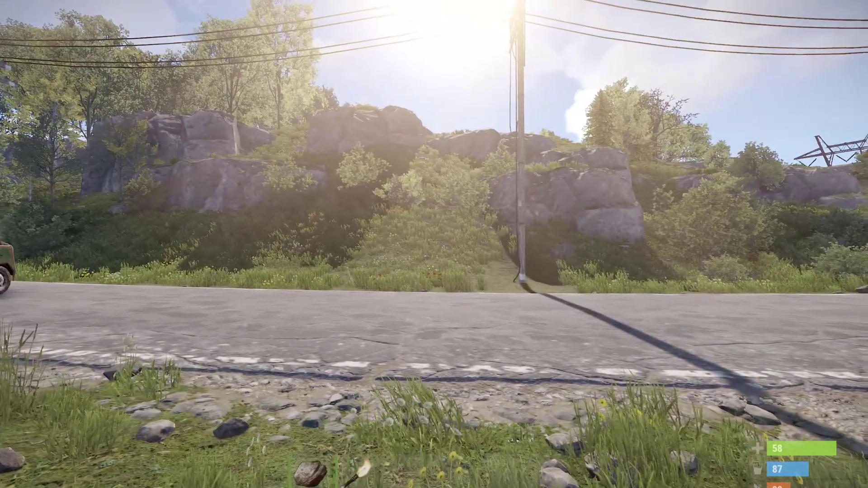
pyautogui.press('w')
pyautogui.press('w')
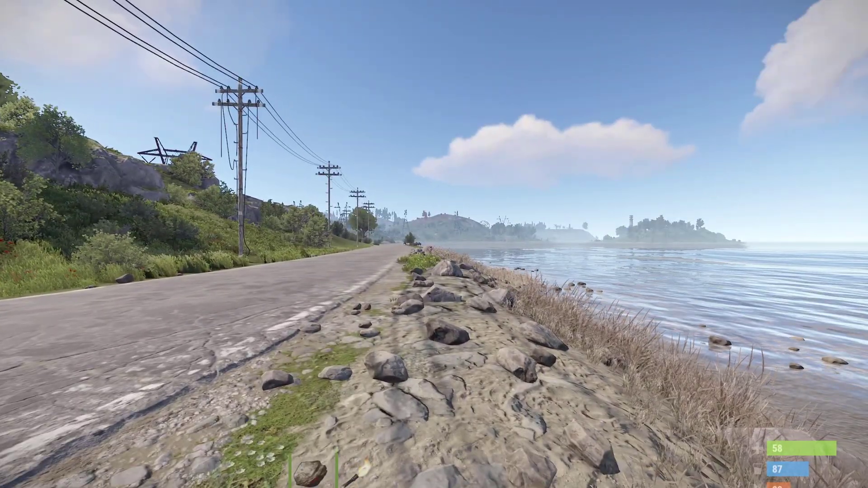